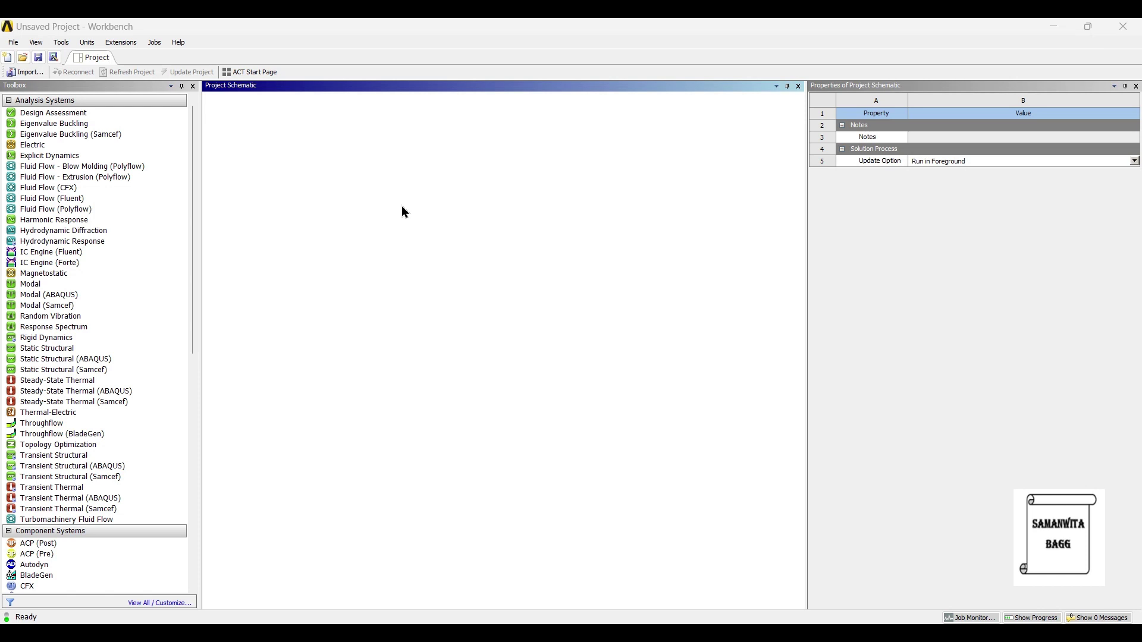
Add a Modal analysis system to the project and open its Engineering Data.
{"action": "double_click", "coordinate": [91, 284]}
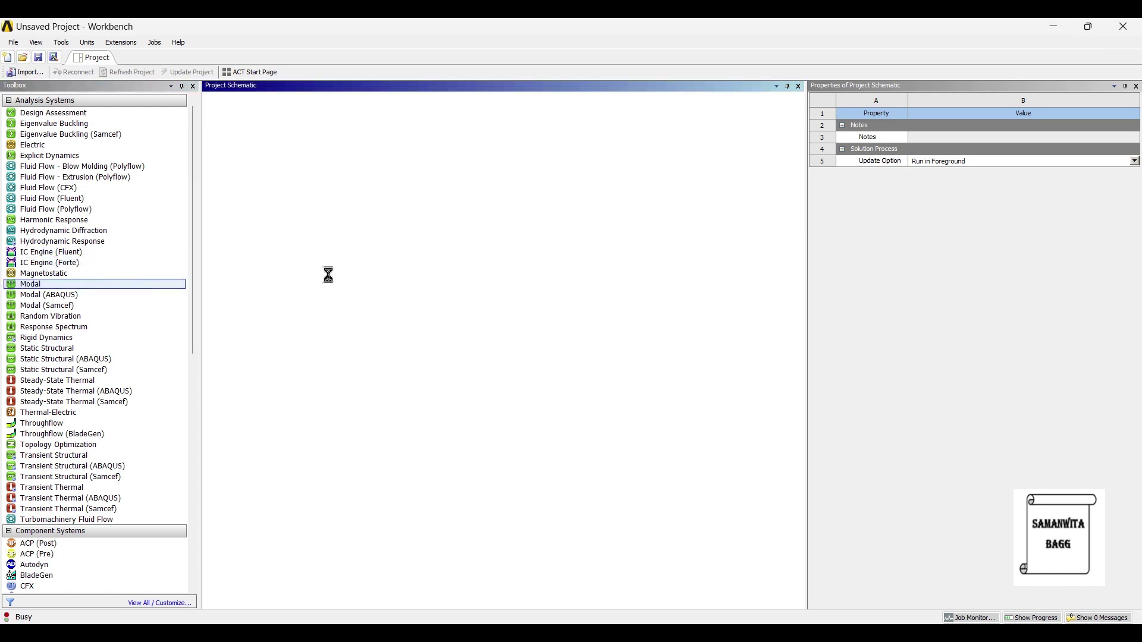
{"action": "left_click", "coordinate": [288, 159]}
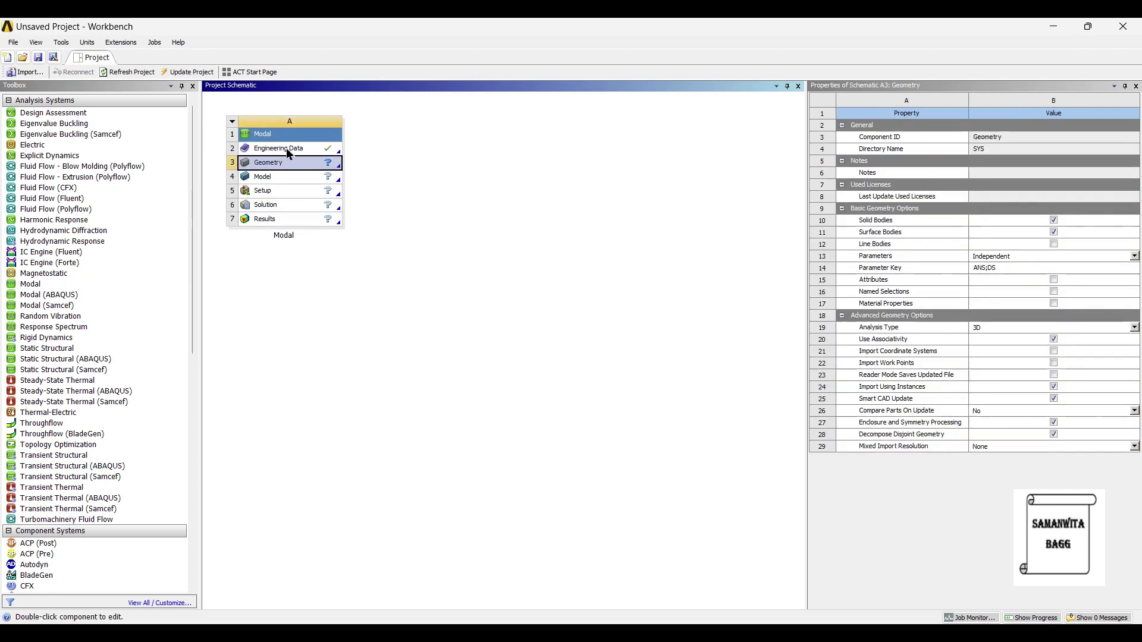
{"action": "double_click", "coordinate": [288, 146]}
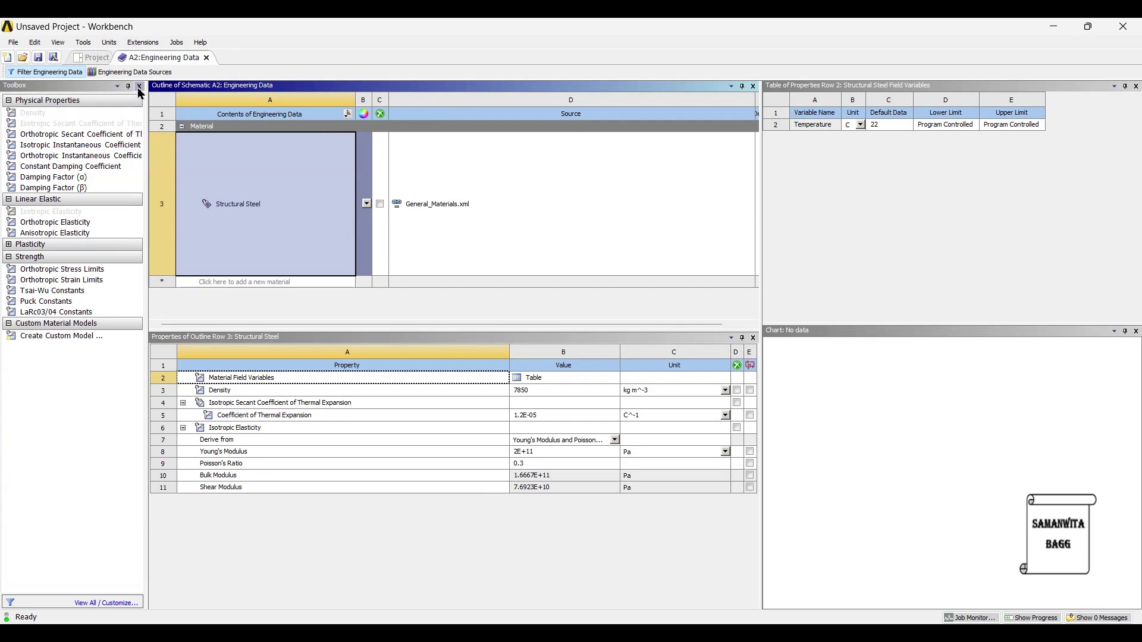
Add Aluminum Alloy from the General Materials library, then return to the Project schematic.
{"action": "left_click", "coordinate": [138, 72]}
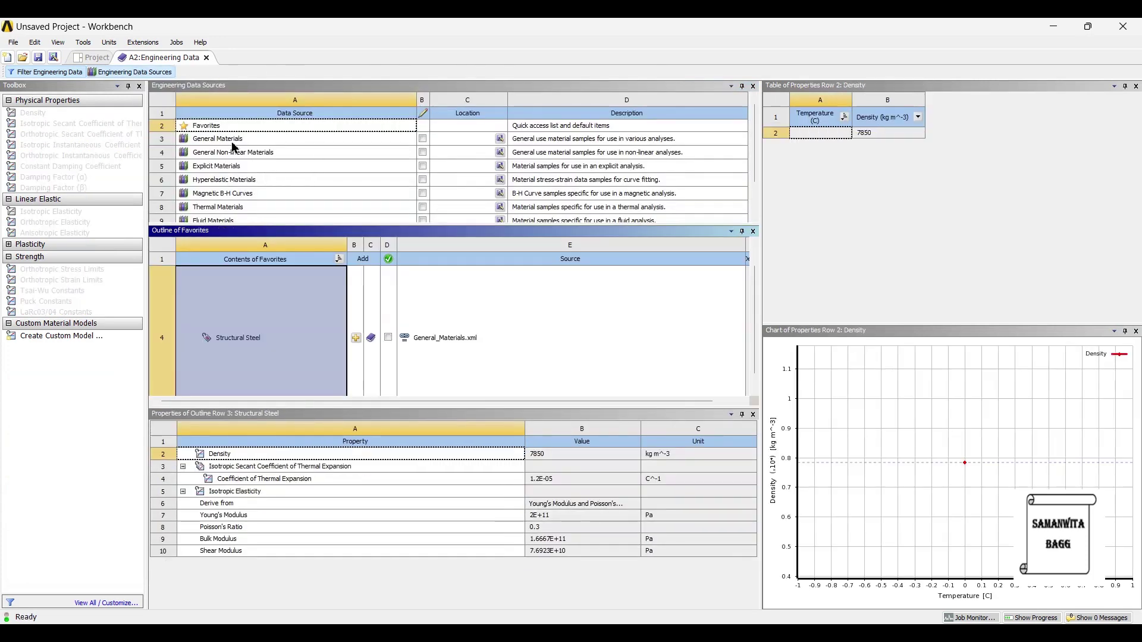
{"action": "left_click", "coordinate": [225, 140]}
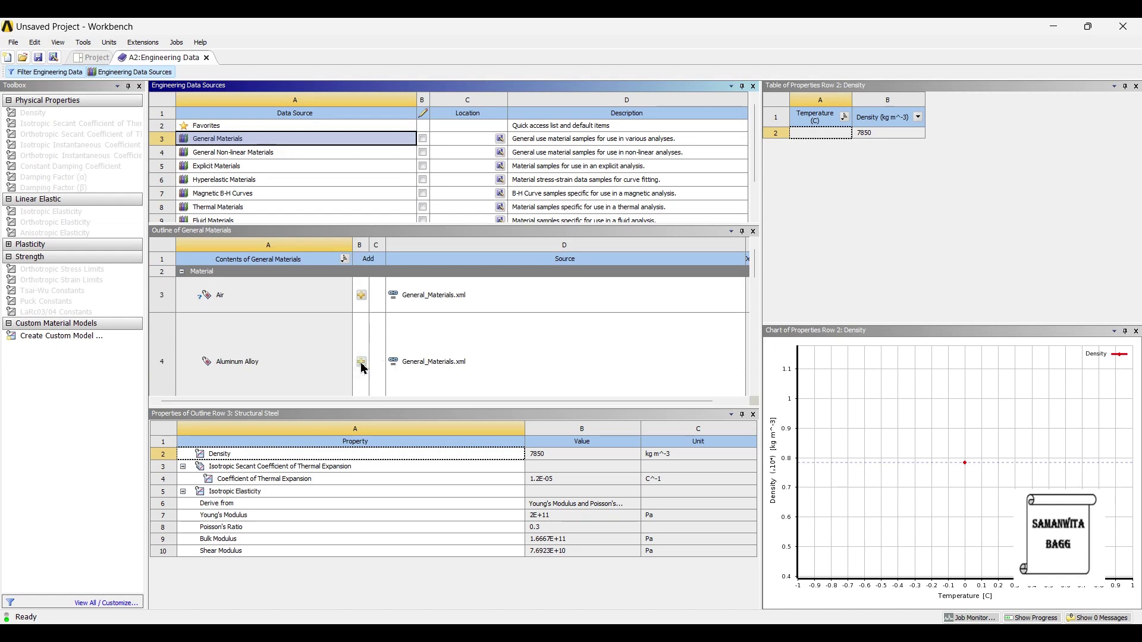
{"action": "left_click", "coordinate": [482, 368]}
{"action": "scroll", "coordinate": [421, 364], "scroll_direction": "up", "scroll_amount": 5}
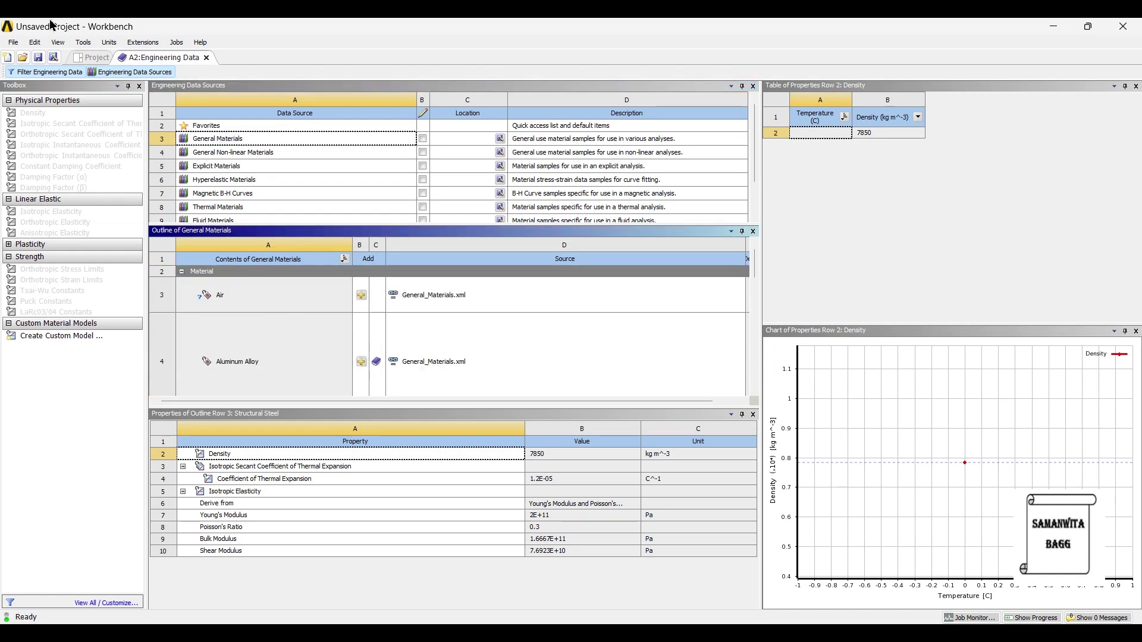
{"action": "left_click", "coordinate": [90, 58]}
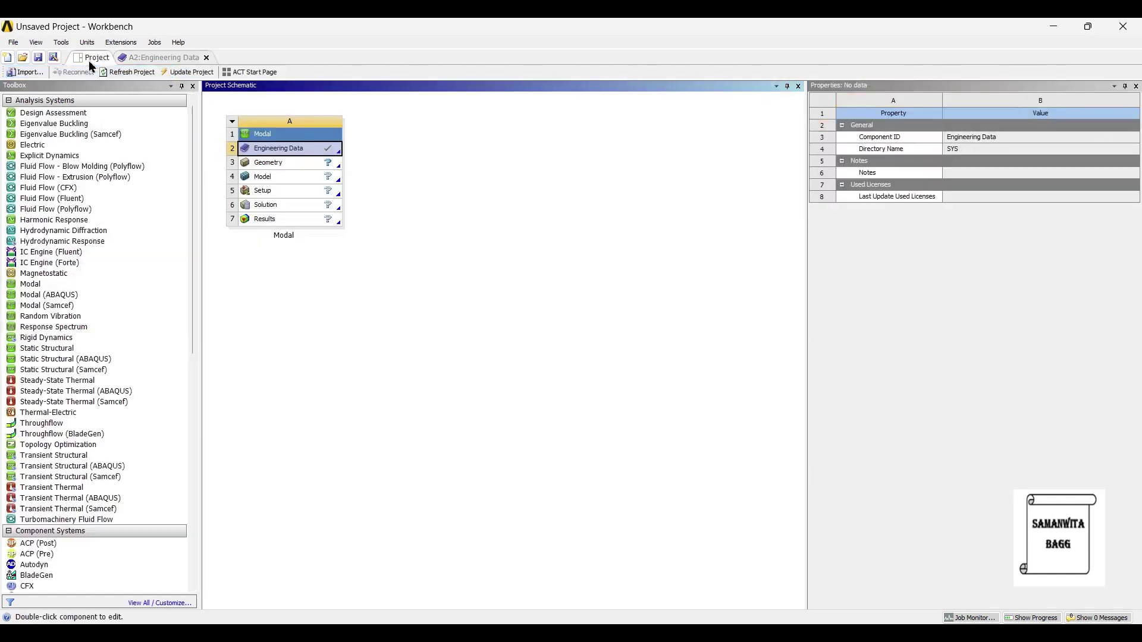
Update the project and import Piston.step as the Modal system's geometry.
{"action": "left_click", "coordinate": [188, 72]}
{"action": "left_click", "coordinate": [286, 167]}
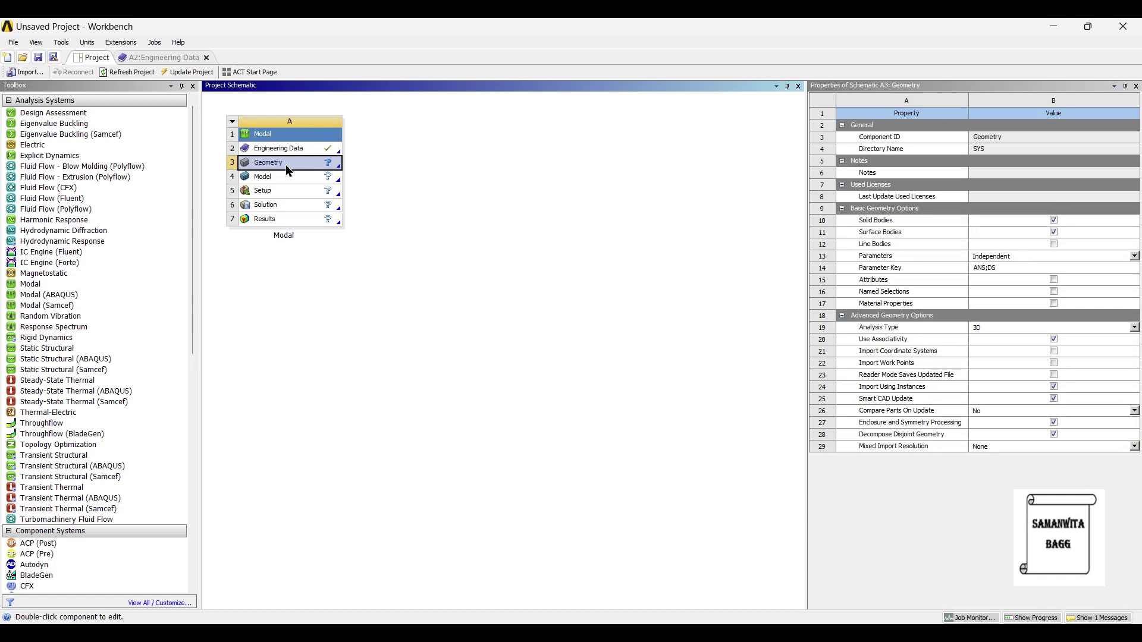
{"action": "right_click", "coordinate": [286, 165]}
{"action": "mouse_move", "coordinate": [388, 196]}
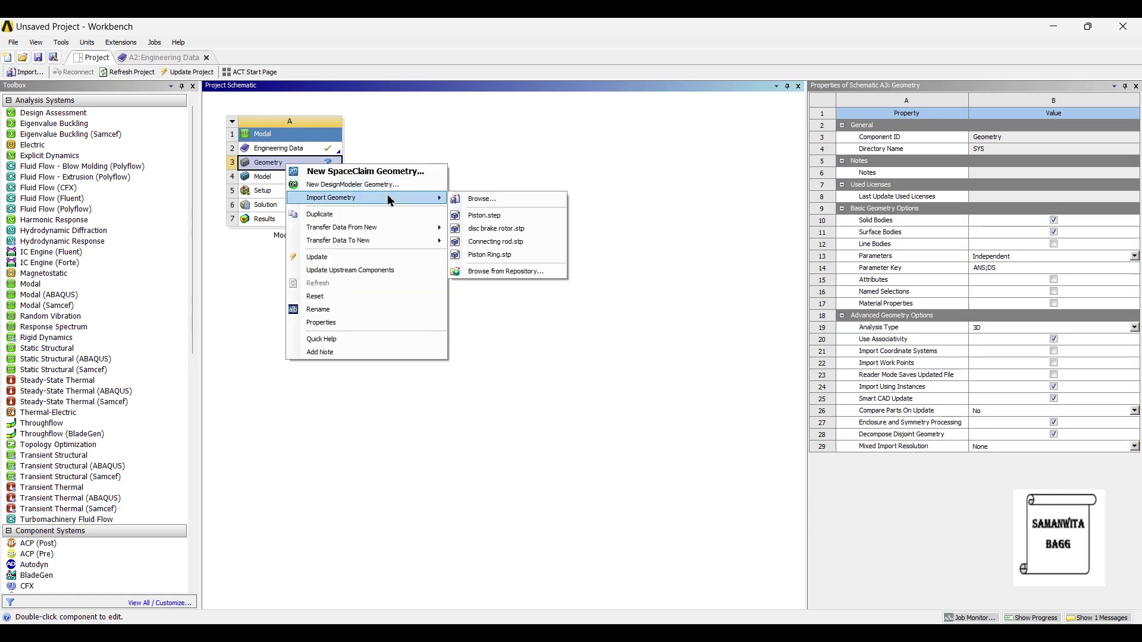
{"action": "left_click", "coordinate": [488, 215]}
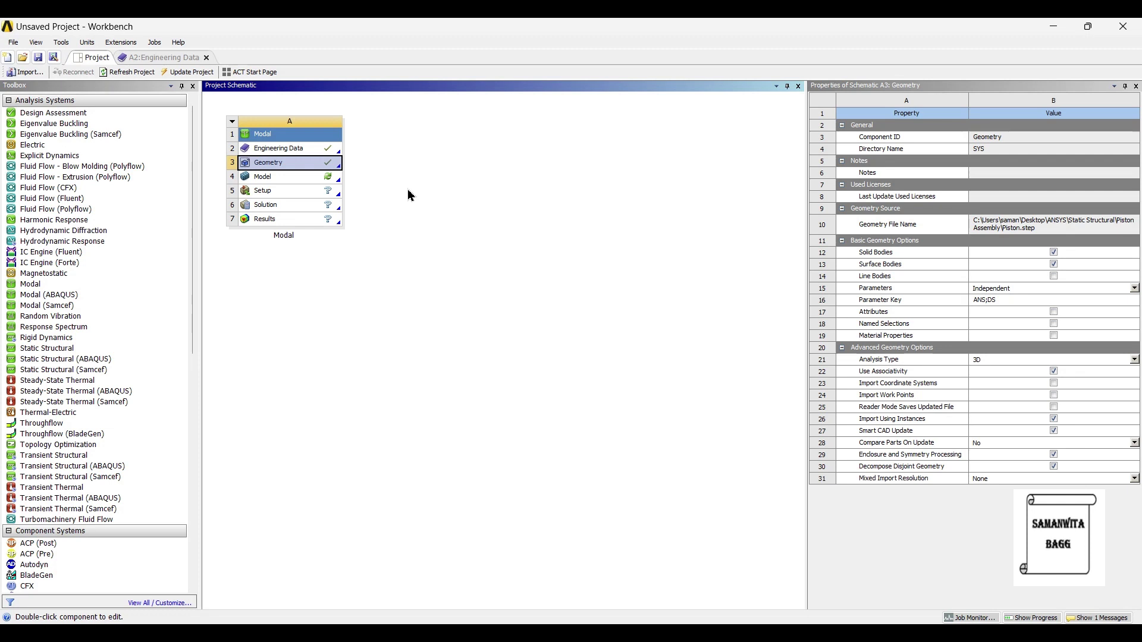
Launch Mechanical and set the Piston v3 body's material to Aluminum Alloy.
{"action": "double_click", "coordinate": [295, 177]}
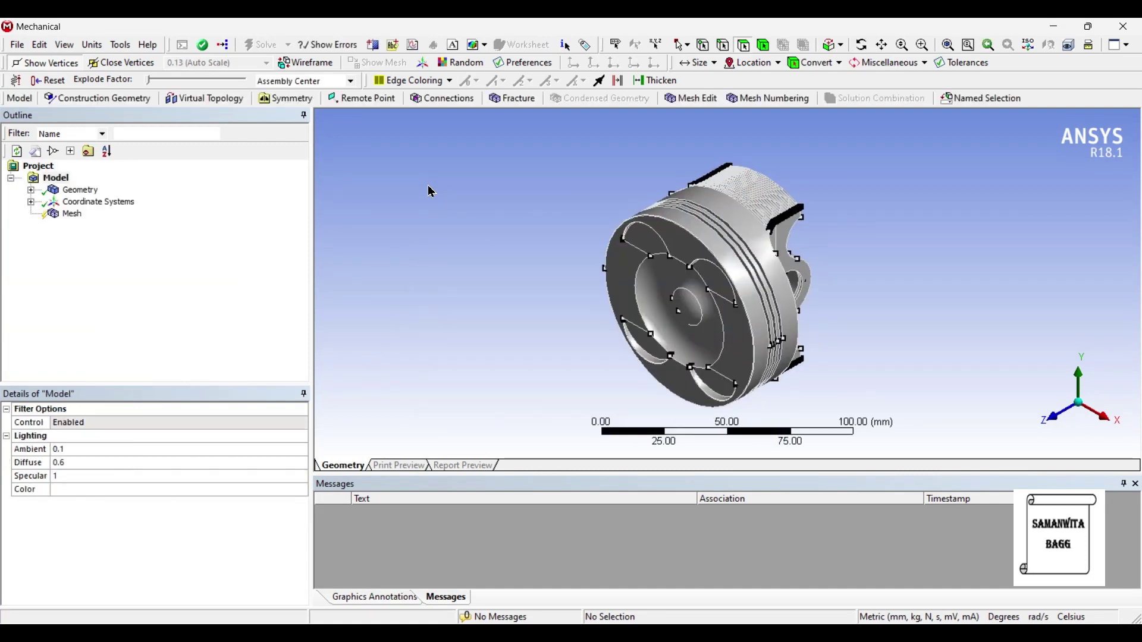
{"action": "middle_click_drag", "start_coordinate": [678, 292], "coordinate": [827, 146]}
{"action": "left_click", "coordinate": [31, 190]}
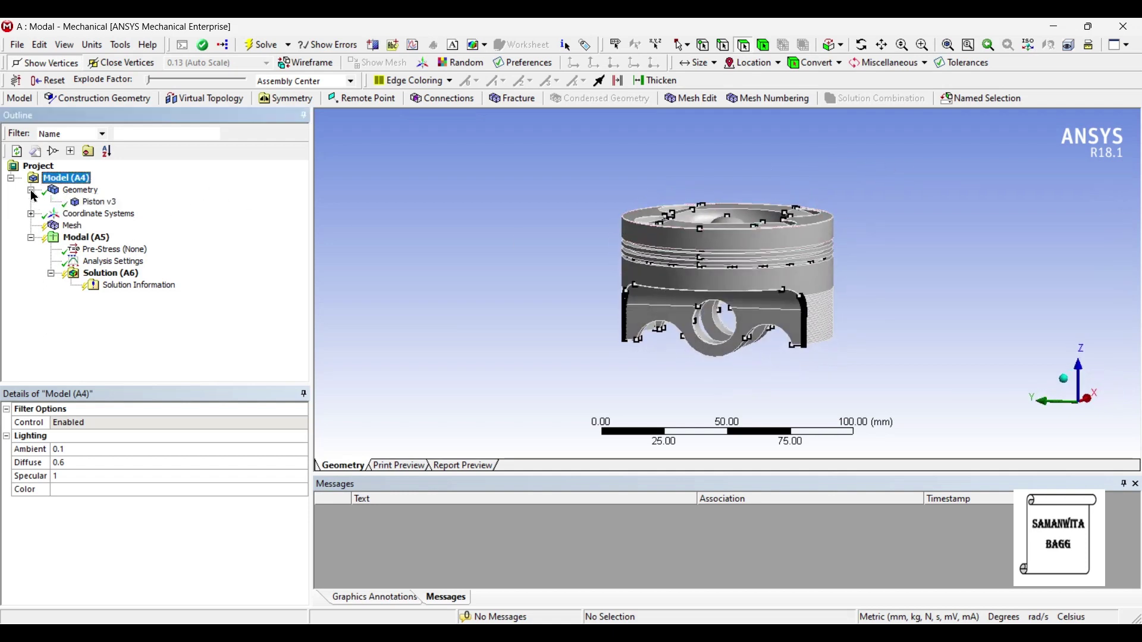
{"action": "left_click", "coordinate": [99, 203]}
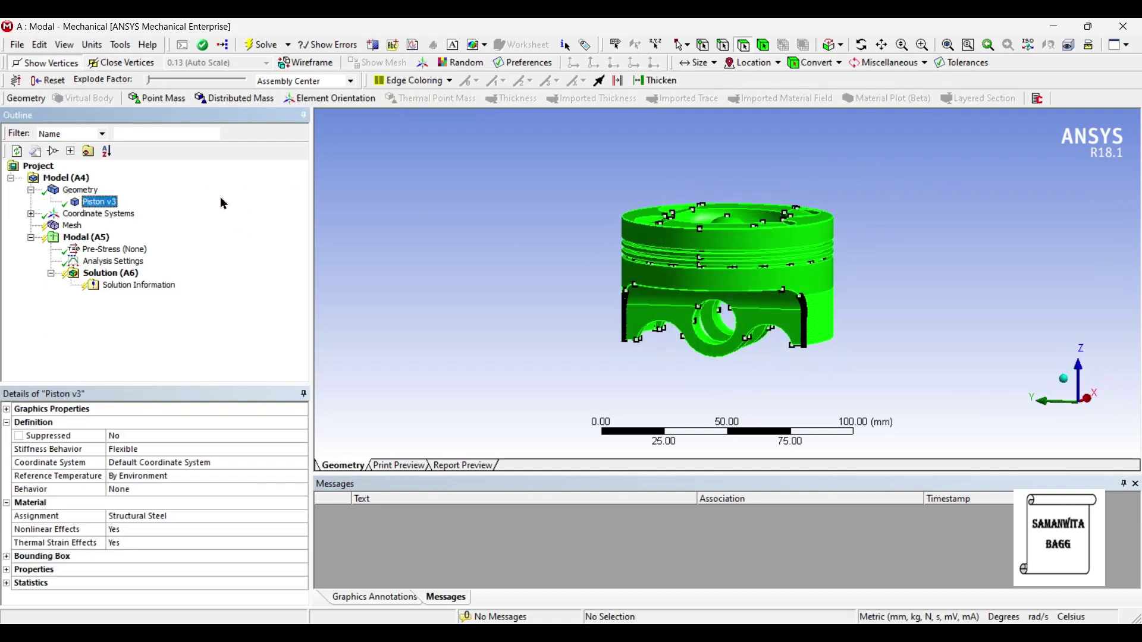
{"action": "left_click", "coordinate": [251, 518]}
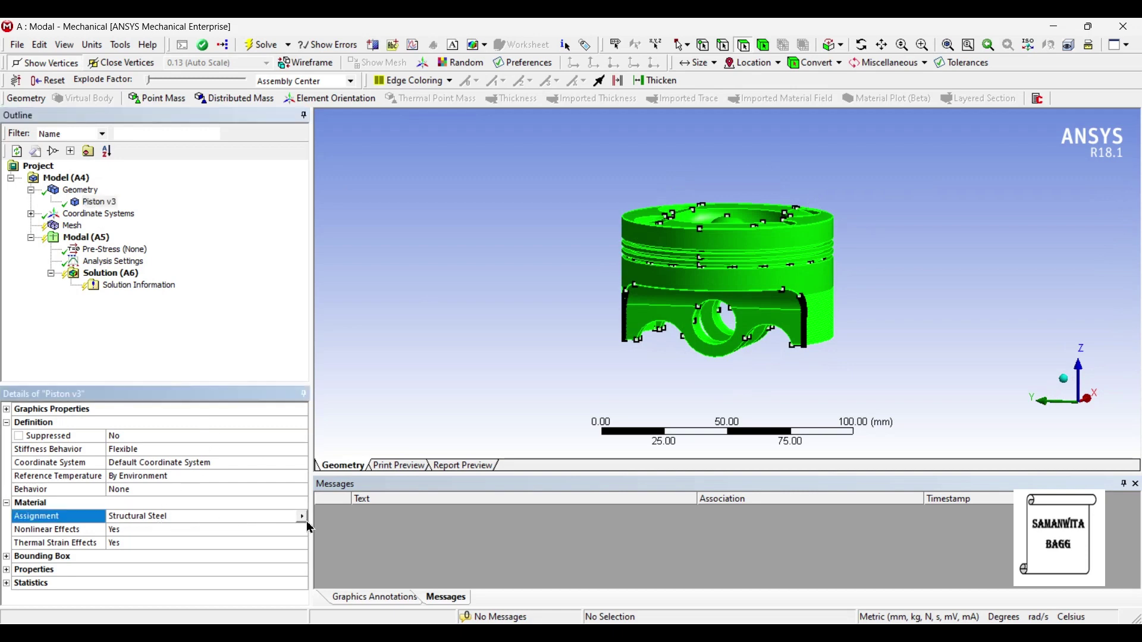
{"action": "left_click", "coordinate": [302, 516]}
{"action": "left_click", "coordinate": [381, 586]}
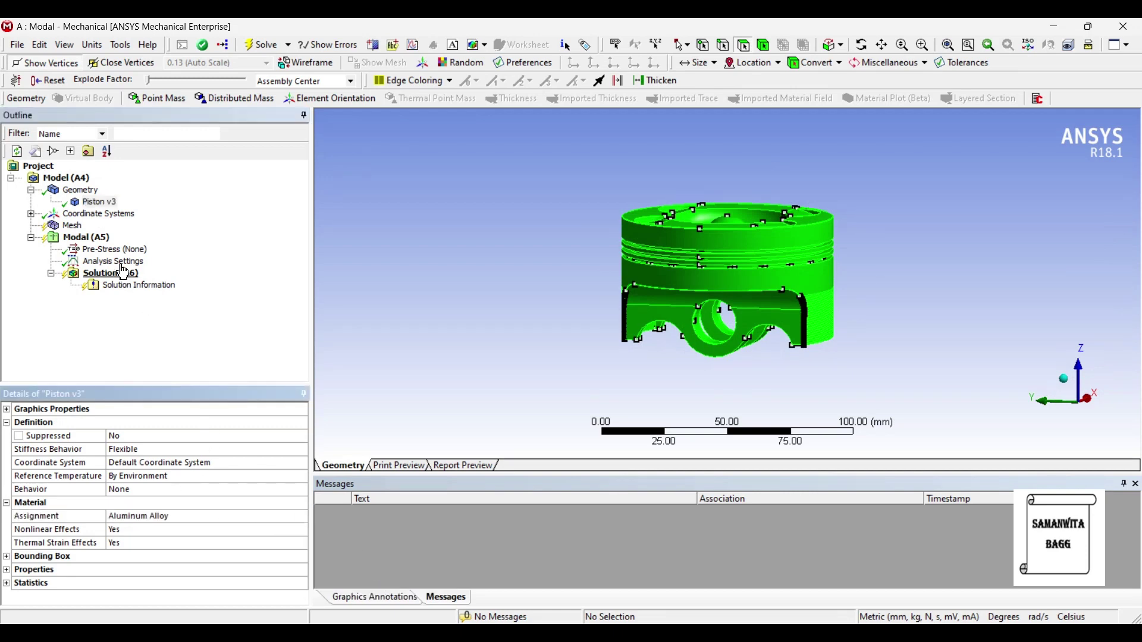
{"action": "left_click", "coordinate": [31, 191]}
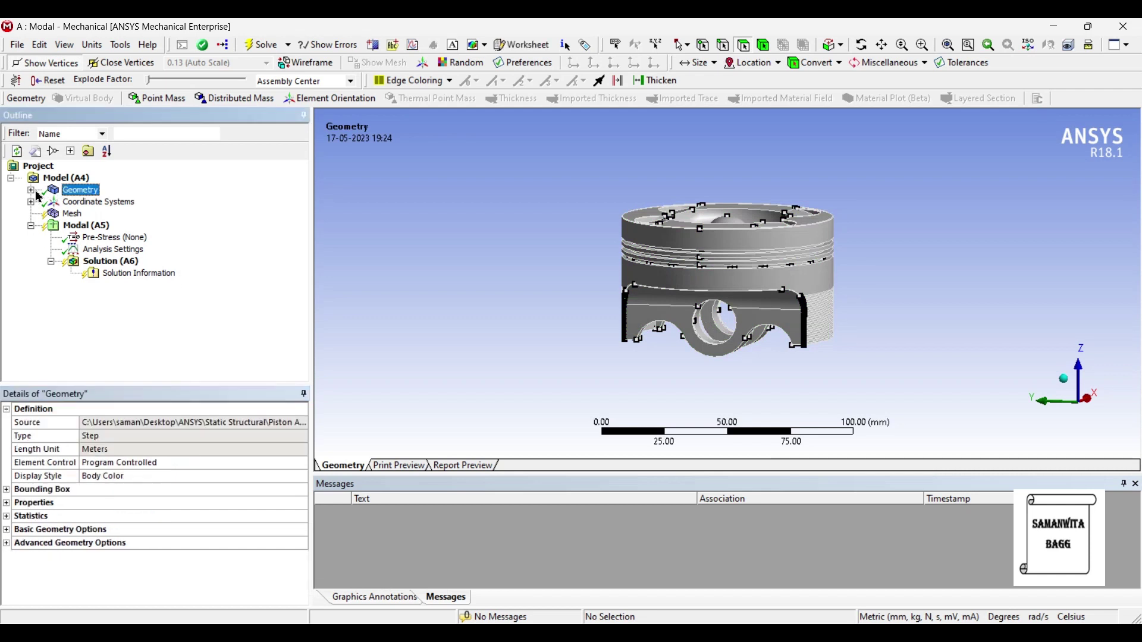
Set the mesh Sizing Relevance Center to Fine and generate the piston's tetrahedral mesh.
{"action": "left_click", "coordinate": [71, 214]}
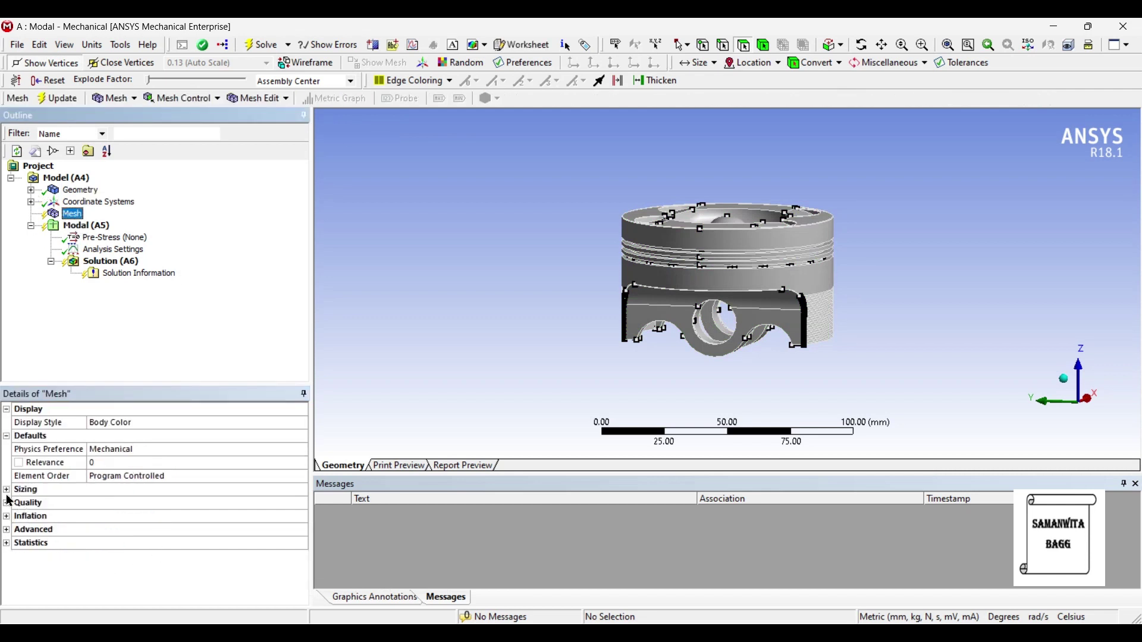
{"action": "left_click", "coordinate": [187, 492]}
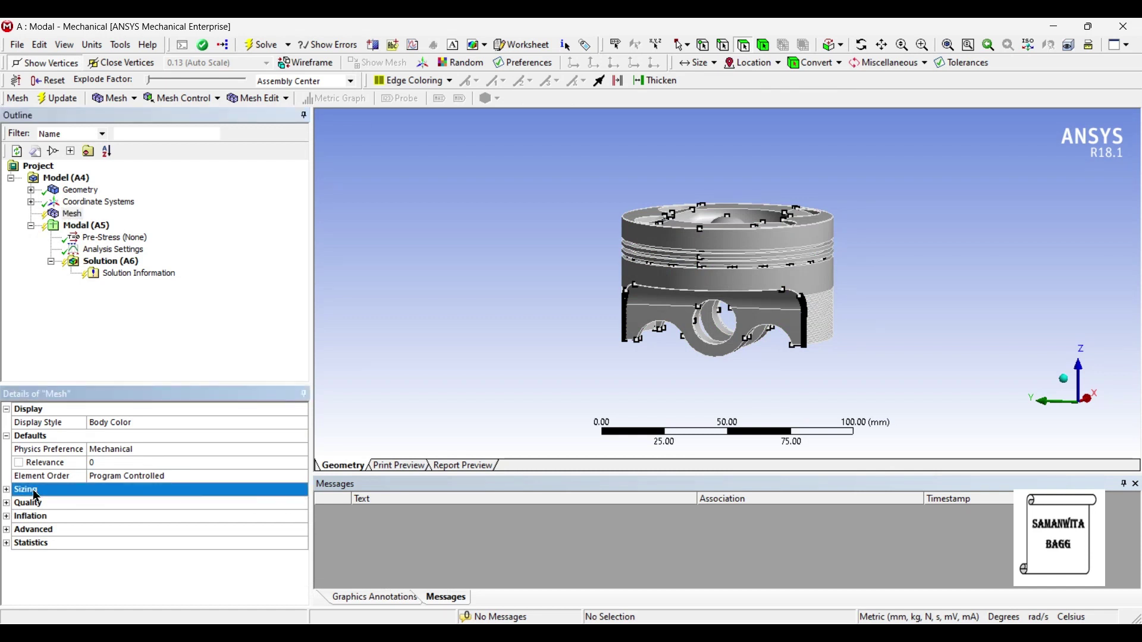
{"action": "left_click", "coordinate": [7, 491]}
{"action": "left_click", "coordinate": [261, 517]}
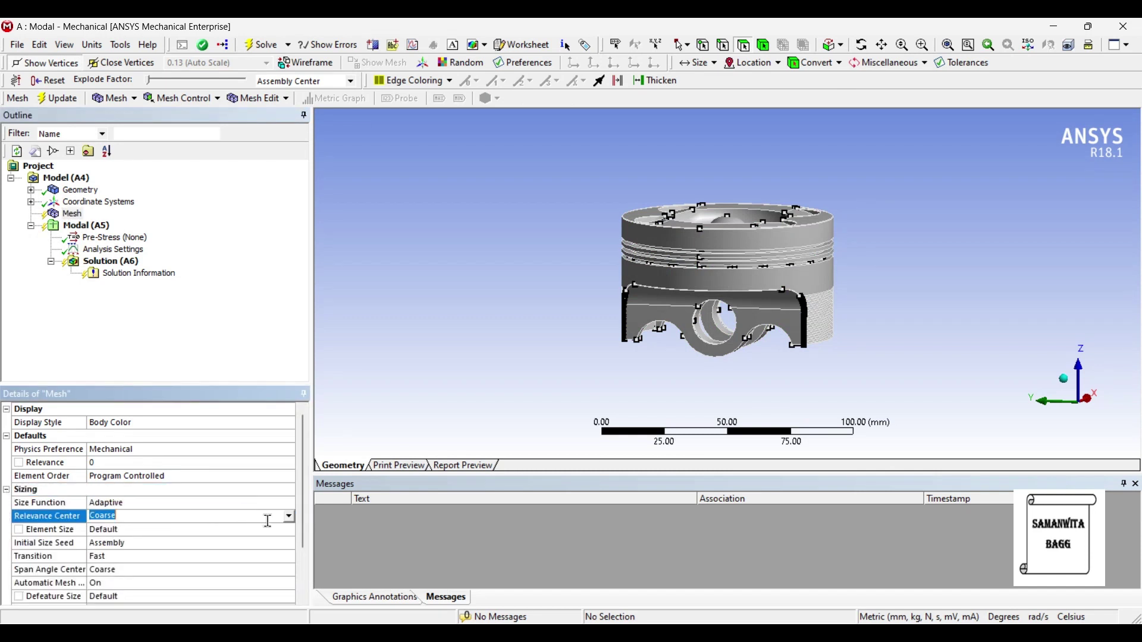
{"action": "left_click", "coordinate": [289, 516]}
{"action": "left_click", "coordinate": [149, 546]}
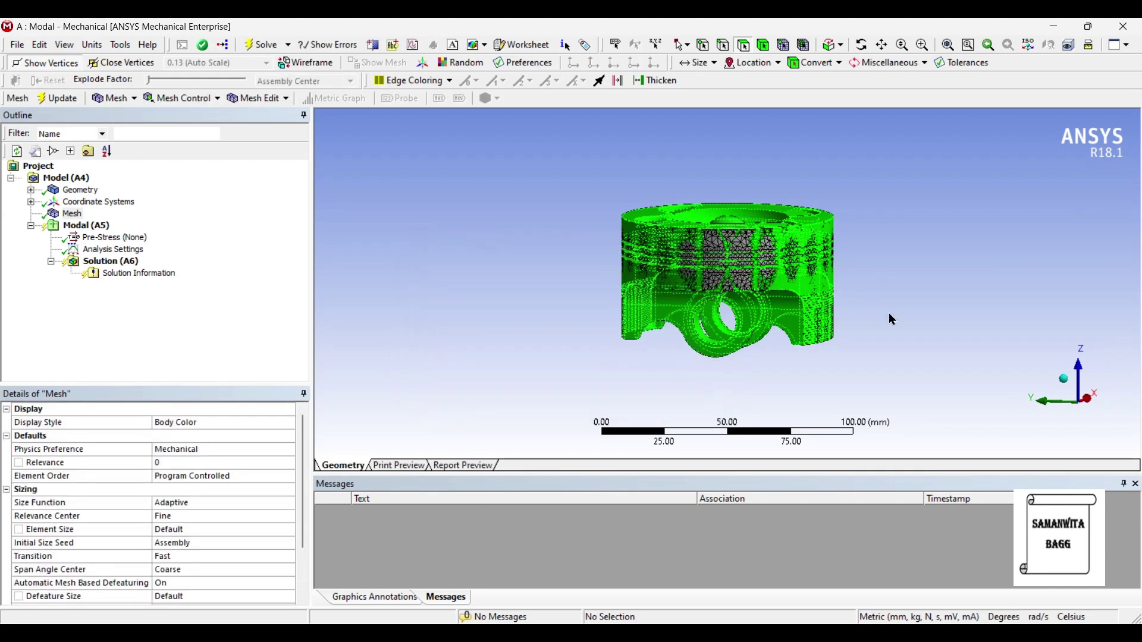
{"action": "middle_click_drag", "start_coordinate": [928, 344], "coordinate": [791, 292]}
{"action": "scroll", "coordinate": [821, 298], "scroll_direction": "up", "scroll_amount": 3}
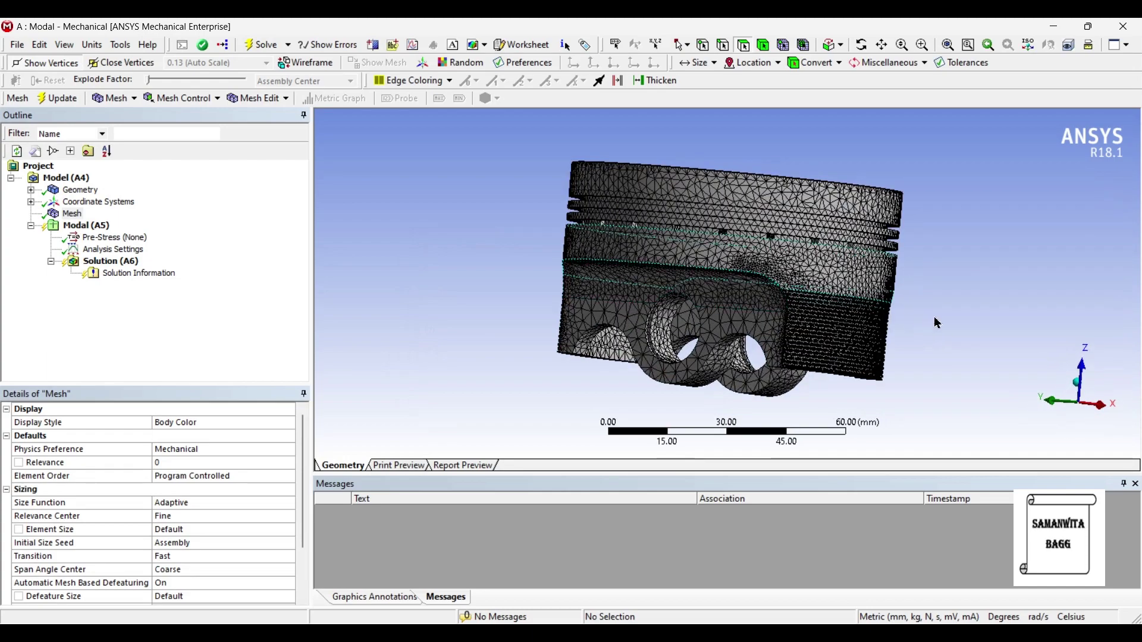
{"action": "scroll", "coordinate": [833, 303], "scroll_direction": "up", "scroll_amount": 5}
{"action": "middle_click_drag", "start_coordinate": [1010, 348], "coordinate": [881, 357]}
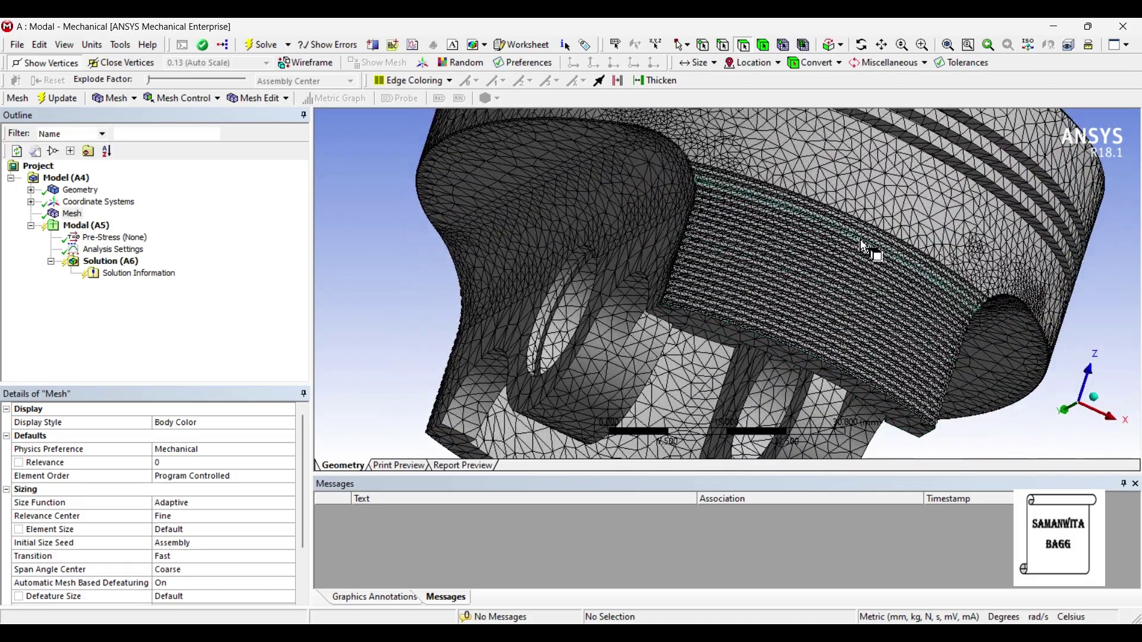
{"action": "scroll", "coordinate": [850, 328], "scroll_direction": "up", "scroll_amount": 6}
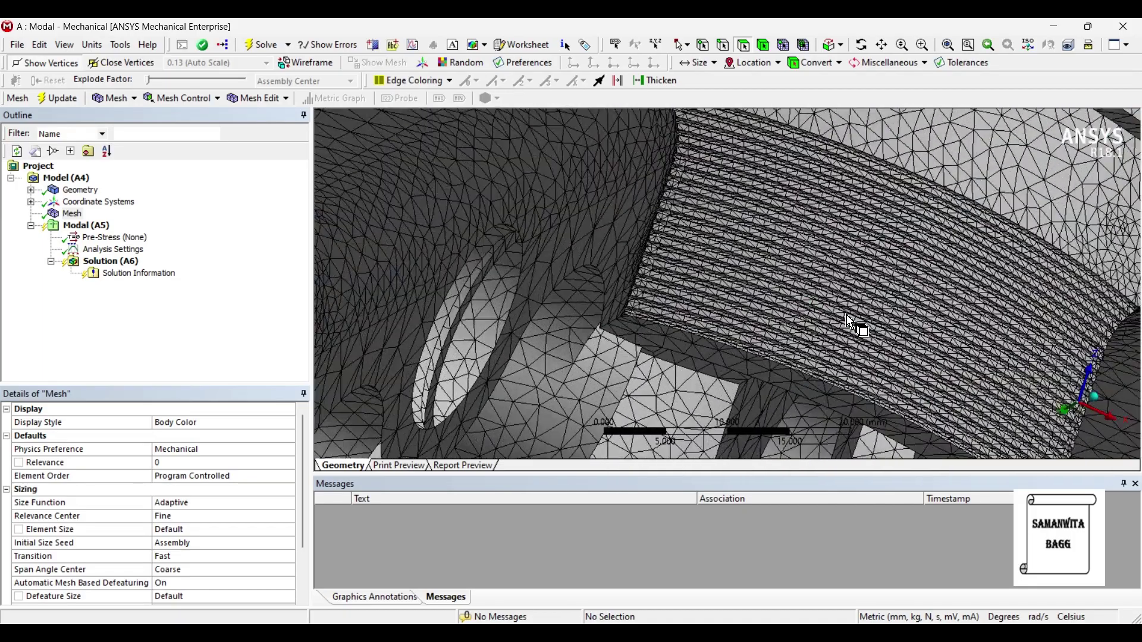
{"action": "scroll", "coordinate": [849, 317], "scroll_direction": "up", "scroll_amount": 2}
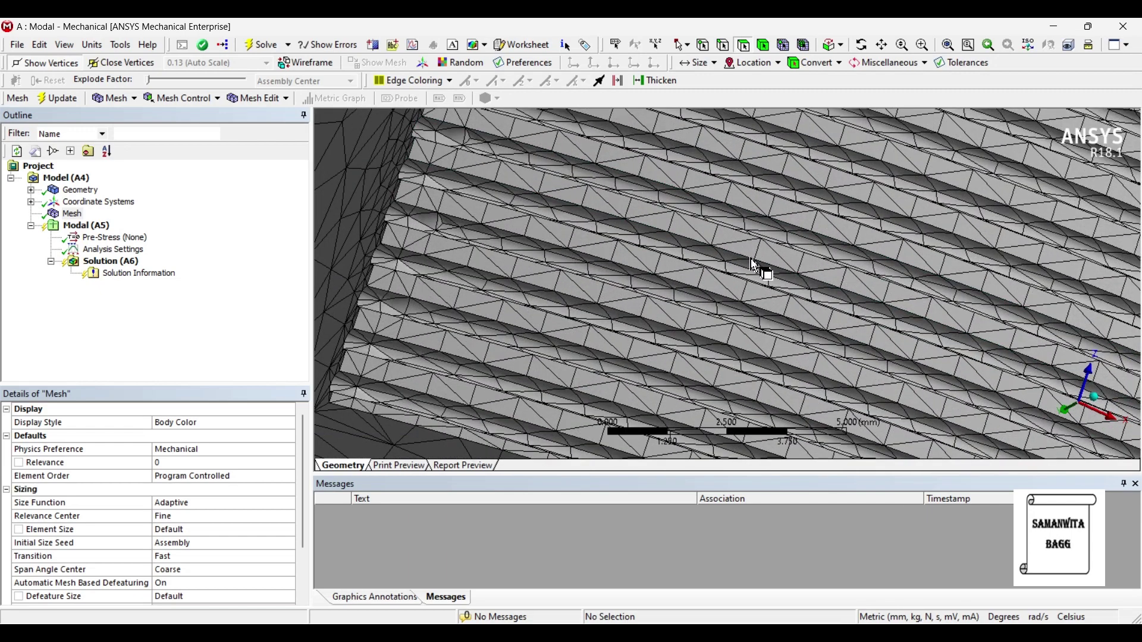
{"action": "scroll", "coordinate": [767, 262], "scroll_direction": "down", "scroll_amount": 6}
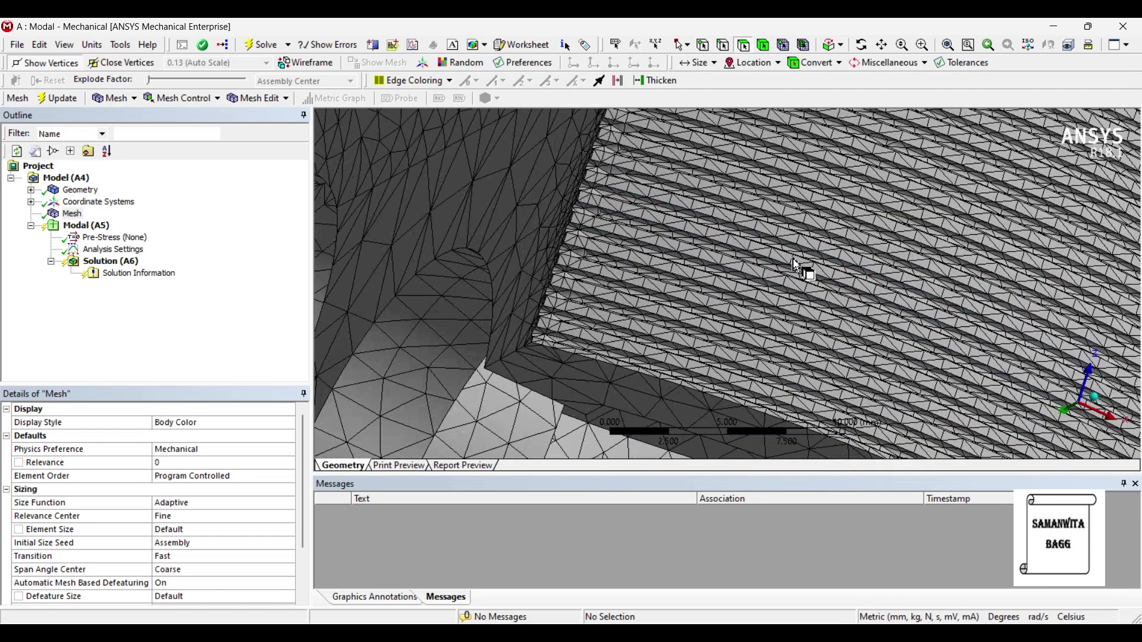
{"action": "scroll", "coordinate": [729, 228], "scroll_direction": "down", "scroll_amount": 2}
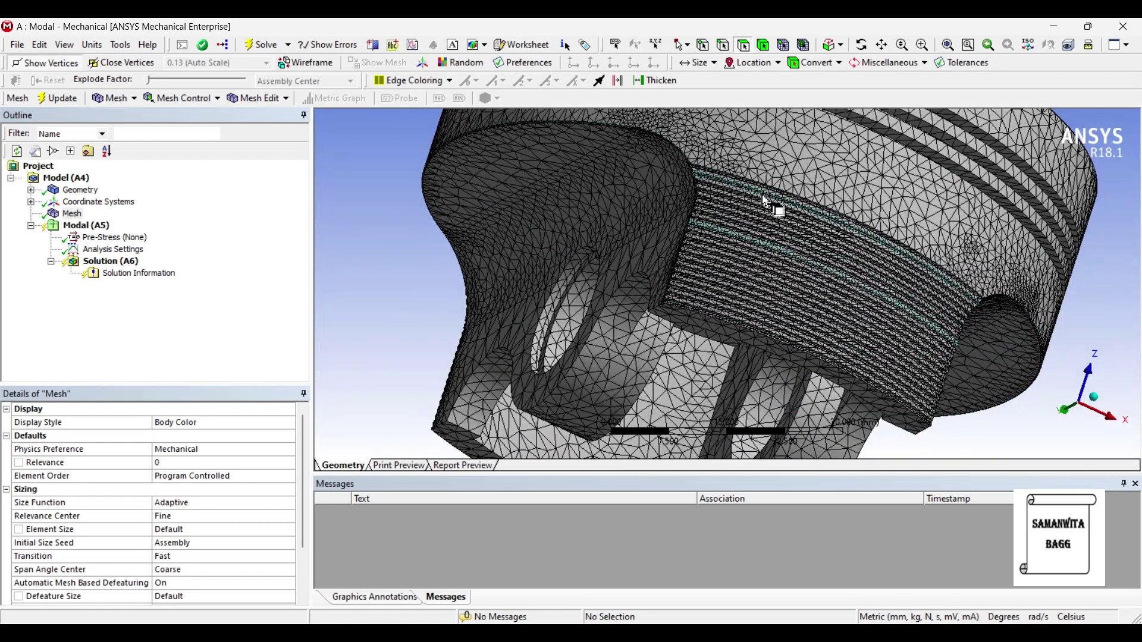
{"action": "middle_click_drag", "start_coordinate": [744, 222], "coordinate": [772, 193]}
{"action": "scroll", "coordinate": [777, 192], "scroll_direction": "down", "scroll_amount": 3}
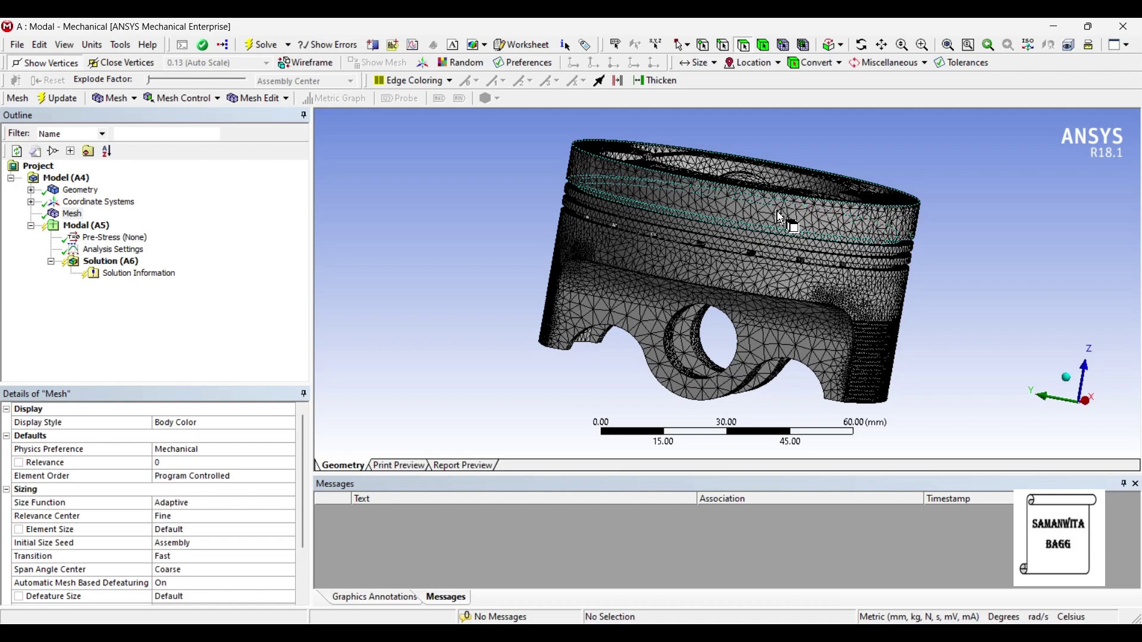
{"action": "scroll", "coordinate": [1023, 306], "scroll_direction": "up", "scroll_amount": 5}
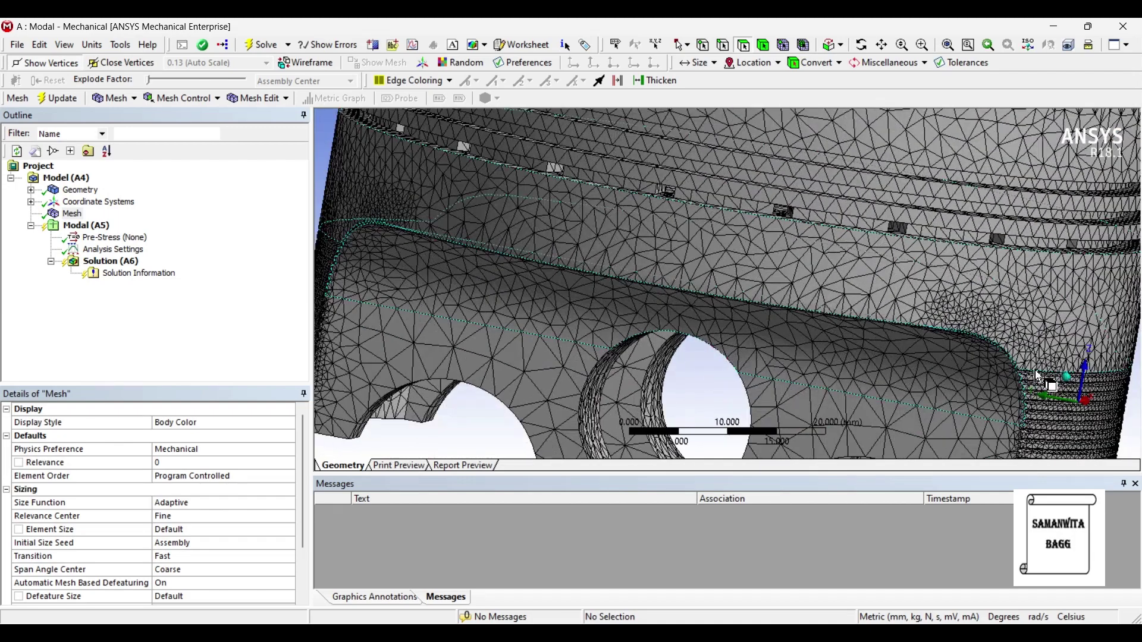
{"action": "scroll", "coordinate": [1053, 374], "scroll_direction": "up", "scroll_amount": 4}
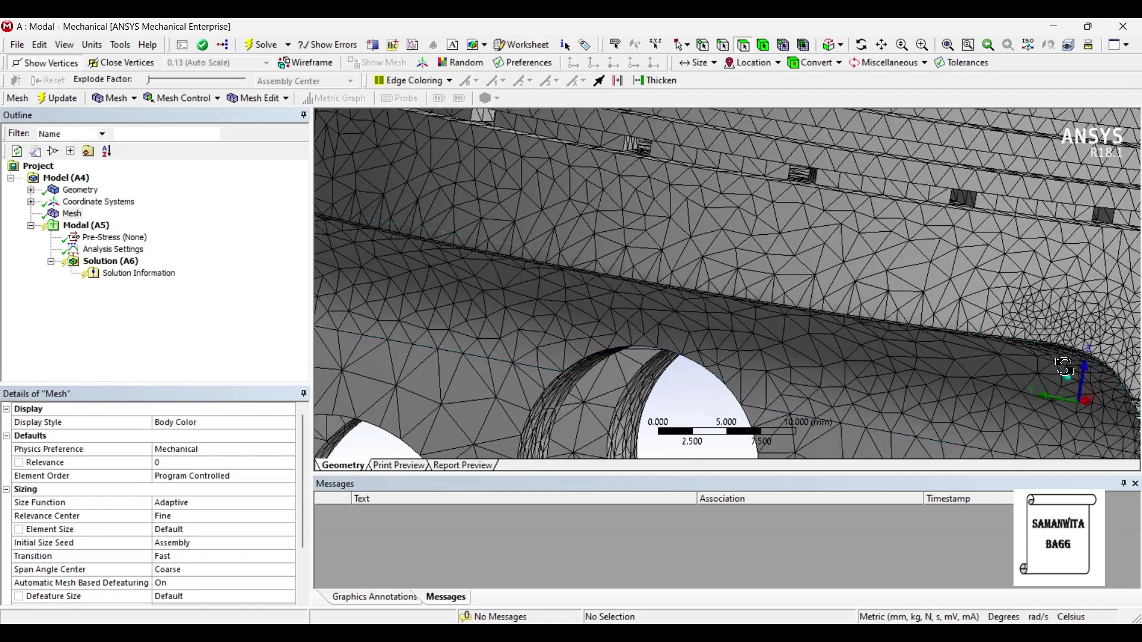
{"action": "middle_click_drag", "start_coordinate": [1063, 367], "coordinate": [1035, 327]}
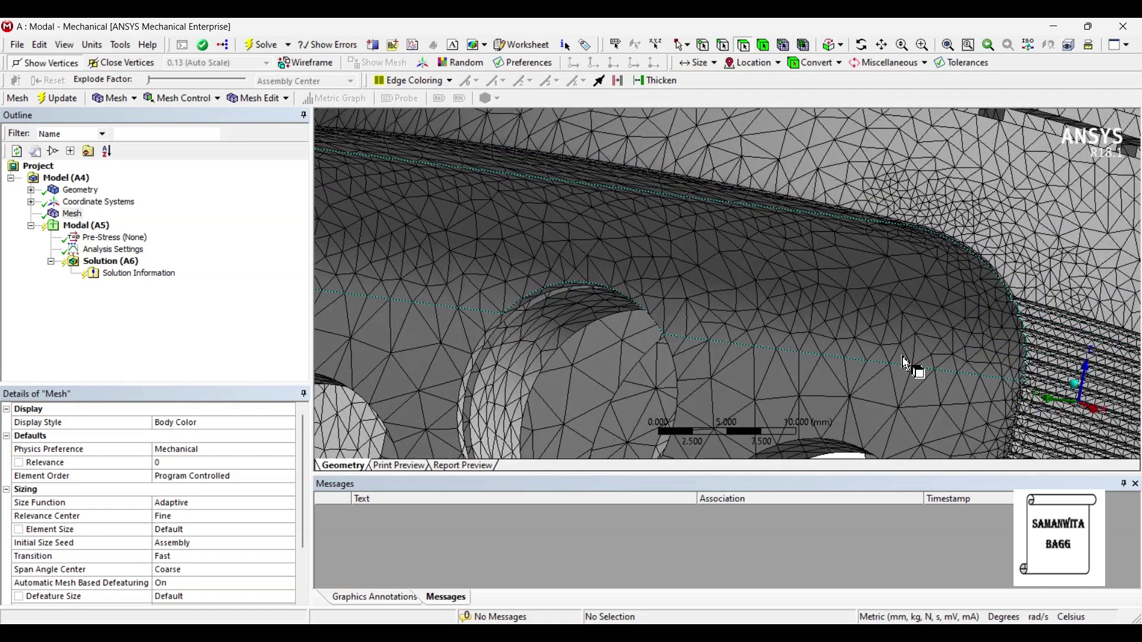
{"action": "scroll", "coordinate": [905, 339], "scroll_direction": "down", "scroll_amount": 6}
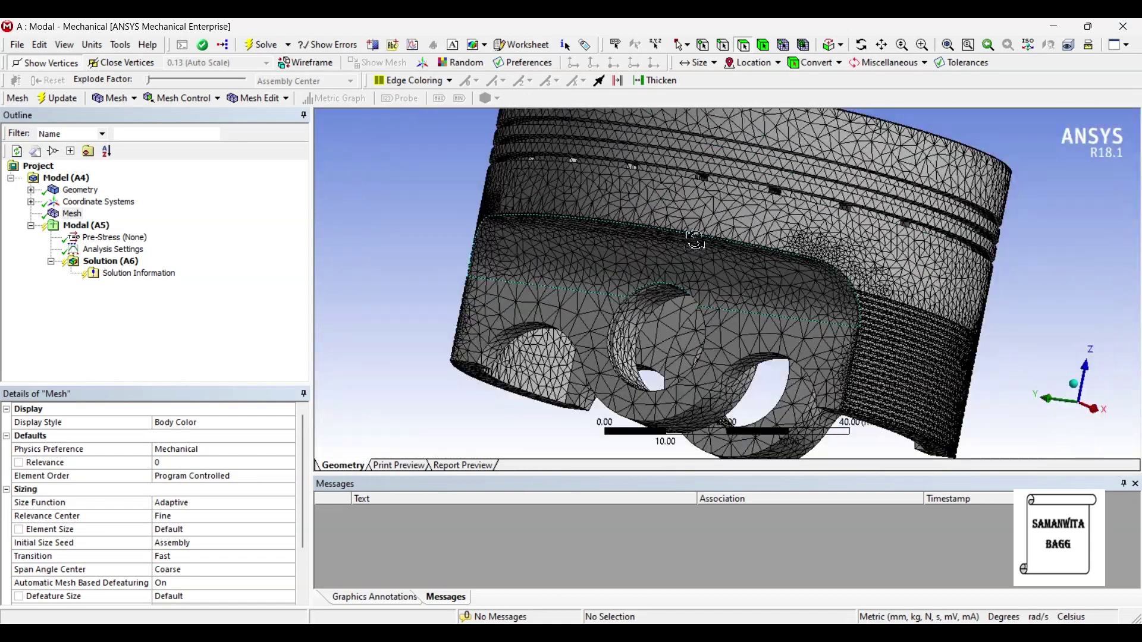
{"action": "middle_click_drag", "start_coordinate": [695, 240], "coordinate": [727, 266]}
{"action": "scroll", "coordinate": [732, 261], "scroll_direction": "down", "scroll_amount": 2}
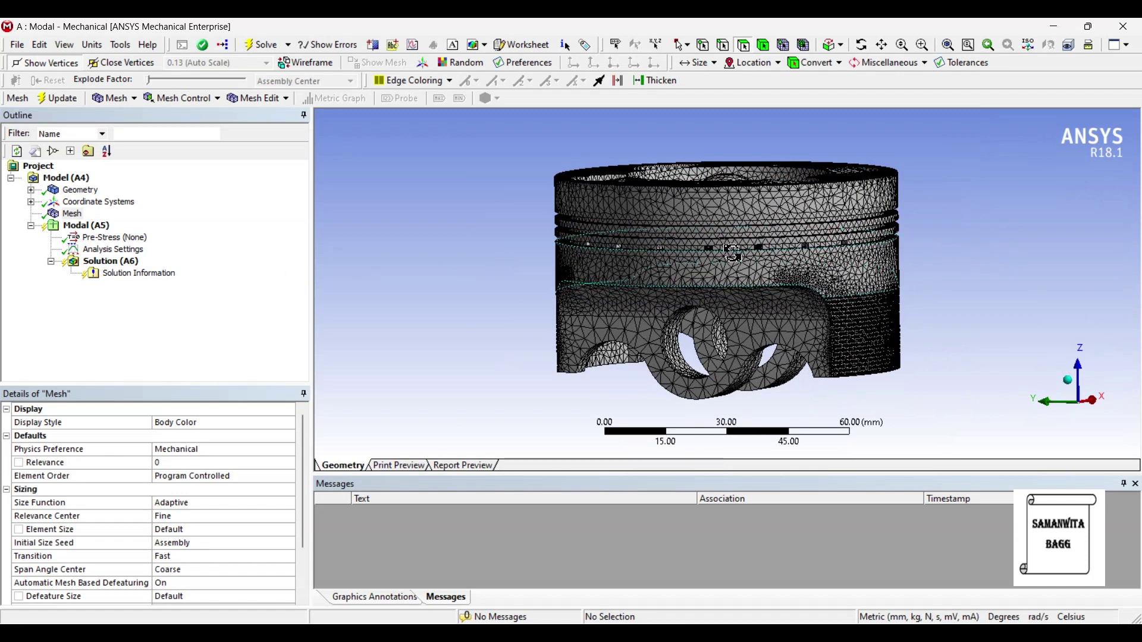
{"action": "middle_click_drag", "start_coordinate": [731, 238], "coordinate": [733, 274]}
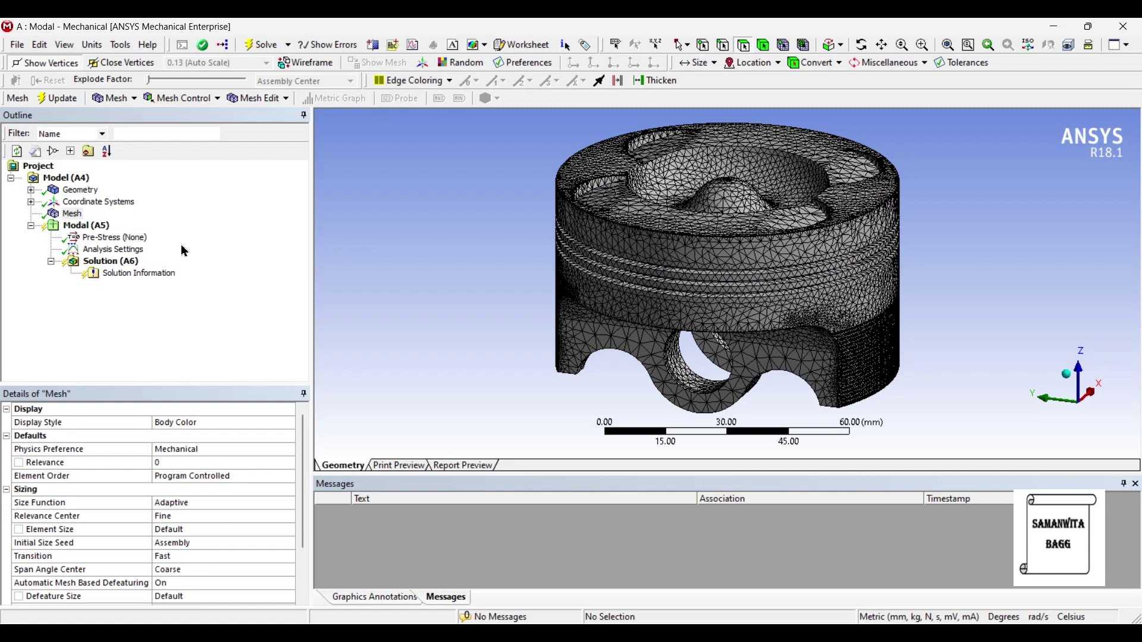
{"action": "left_click", "coordinate": [91, 228]}
Insert a Fixed Support on both cylindrical faces of the piston pin bore.
{"action": "right_click", "coordinate": [93, 234]}
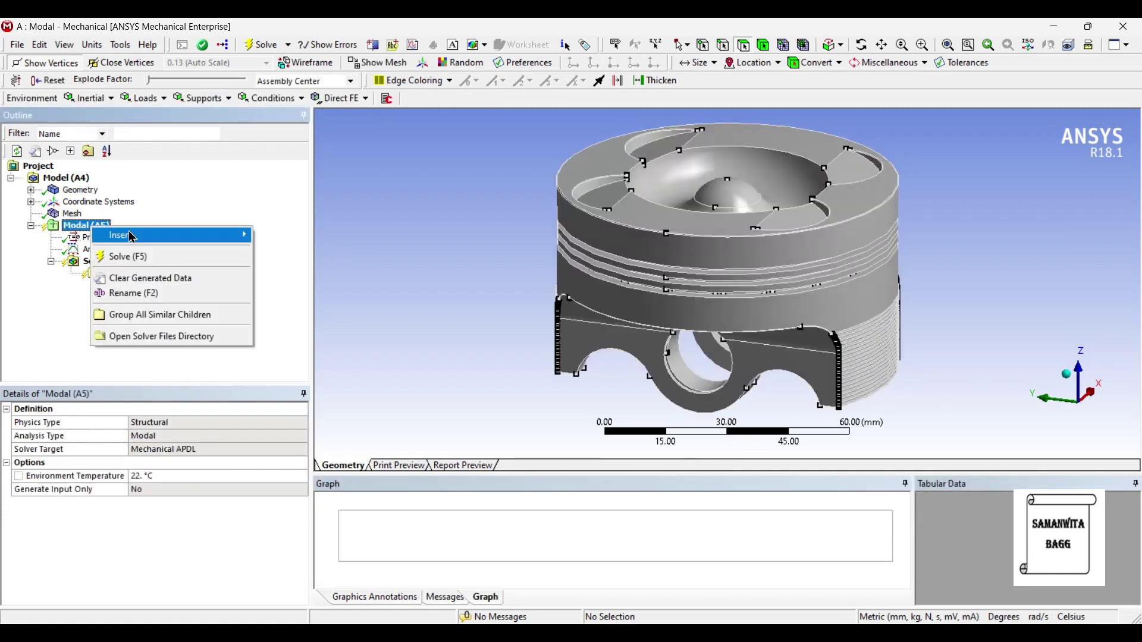
{"action": "mouse_move", "coordinate": [131, 235]}
{"action": "left_click", "coordinate": [291, 278]}
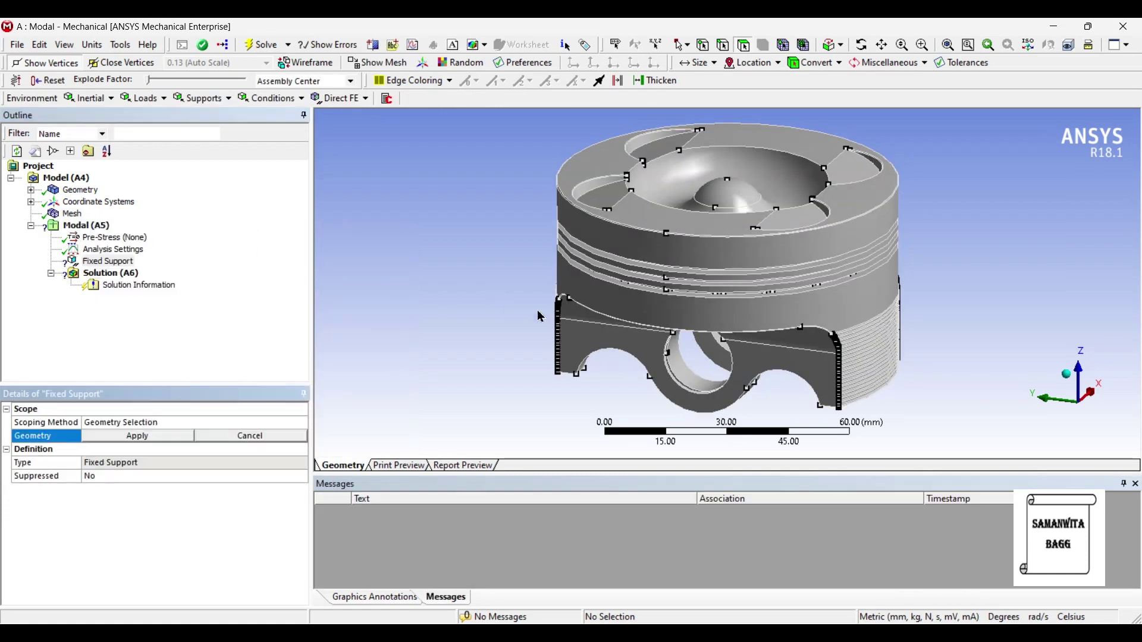
{"action": "left_click", "coordinate": [690, 375]}
{"action": "middle_click_drag", "start_coordinate": [708, 364], "coordinate": [792, 363]}
{"action": "left_click", "coordinate": [715, 357], "text": "ctrl"}
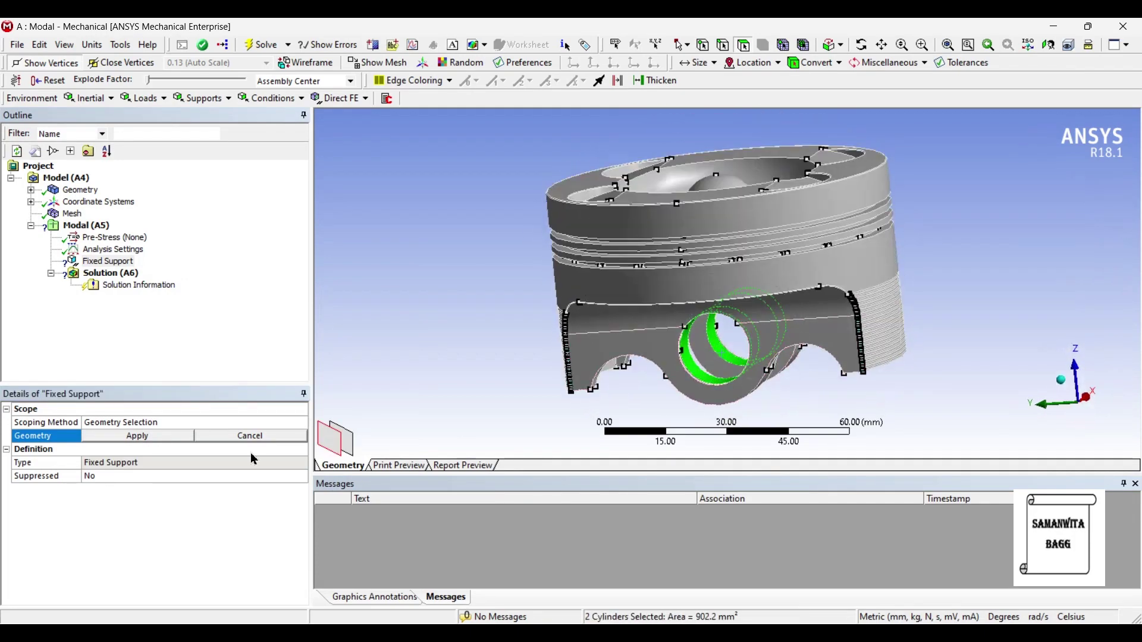
{"action": "left_click", "coordinate": [131, 436]}
{"action": "mouse_move", "coordinate": [678, 309]}
{"action": "middle_mouse_down"}
{"action": "mouse_move", "coordinate": [684, 285]}
{"action": "mouse_move", "coordinate": [678, 316]}
{"action": "mouse_move", "coordinate": [684, 297]}
{"action": "middle_mouse_up"}
Solve the modal analysis, yielding six natural frequencies from 2884.1 to 9341.6 Hz.
{"action": "left_click", "coordinate": [134, 274]}
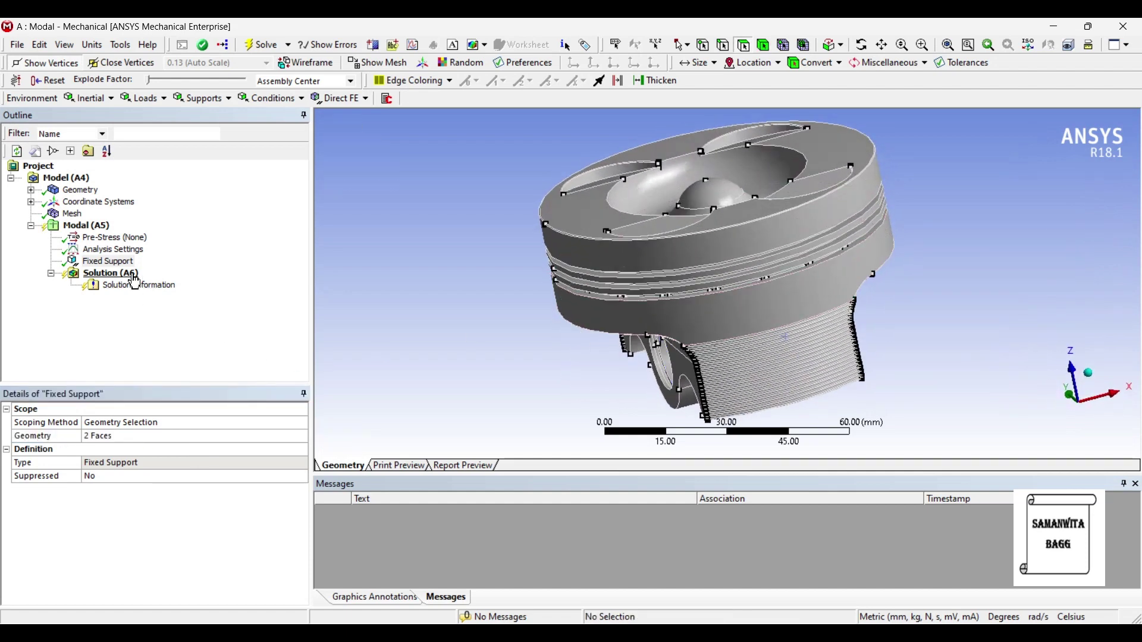
{"action": "right_click", "coordinate": [133, 277]}
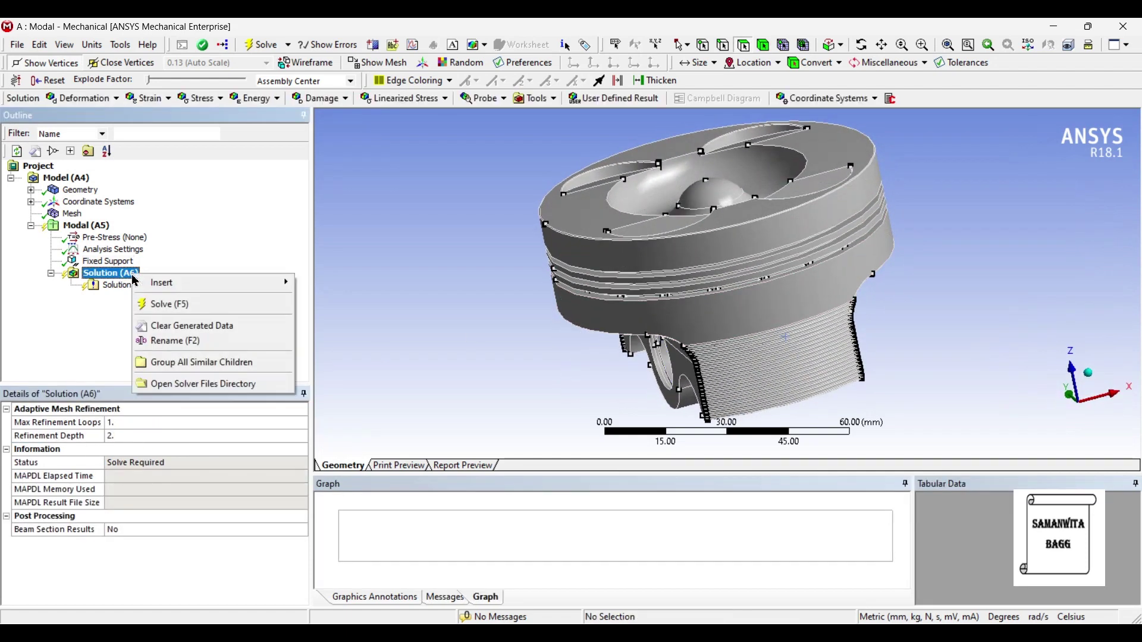
{"action": "left_click", "coordinate": [155, 305]}
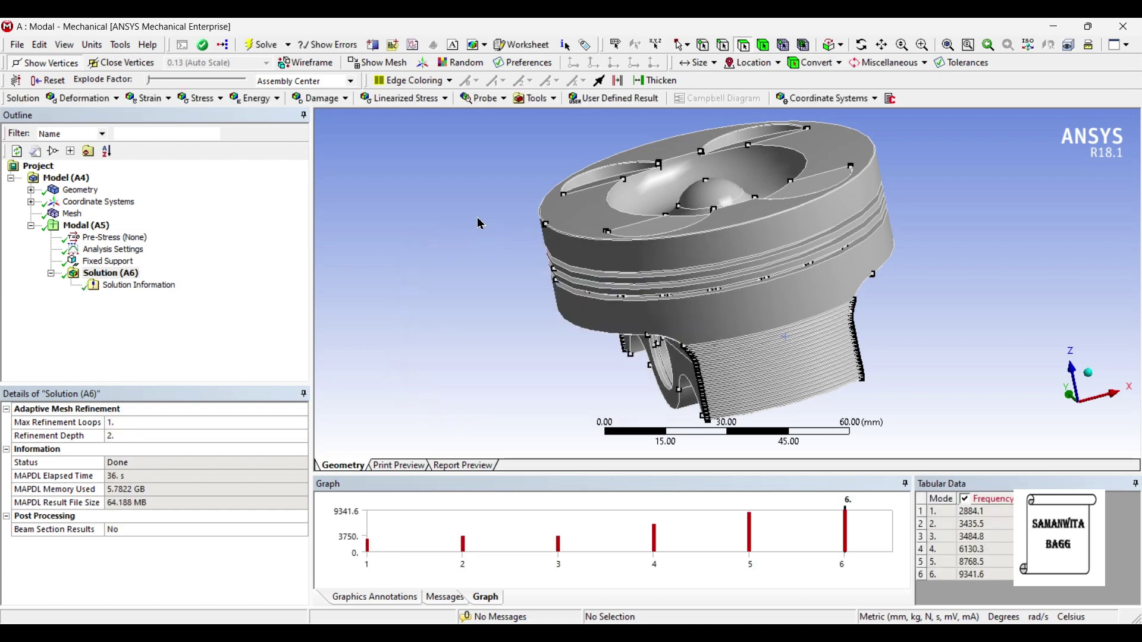
{"action": "middle_click_drag", "start_coordinate": [554, 256], "coordinate": [779, 253]}
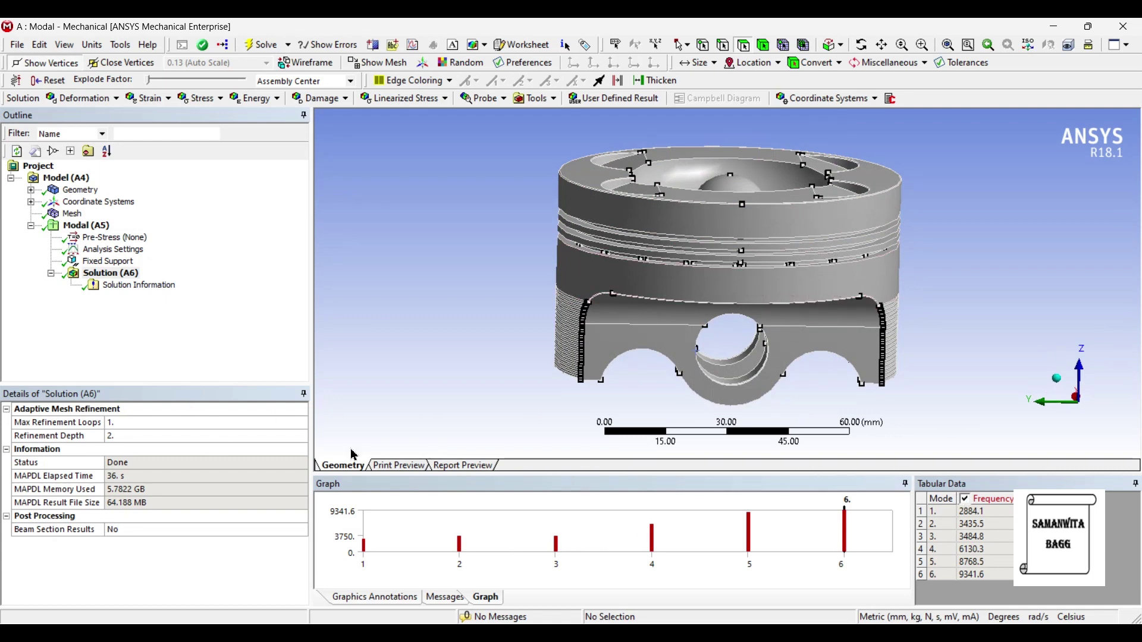
{"action": "left_click", "coordinate": [113, 253]}
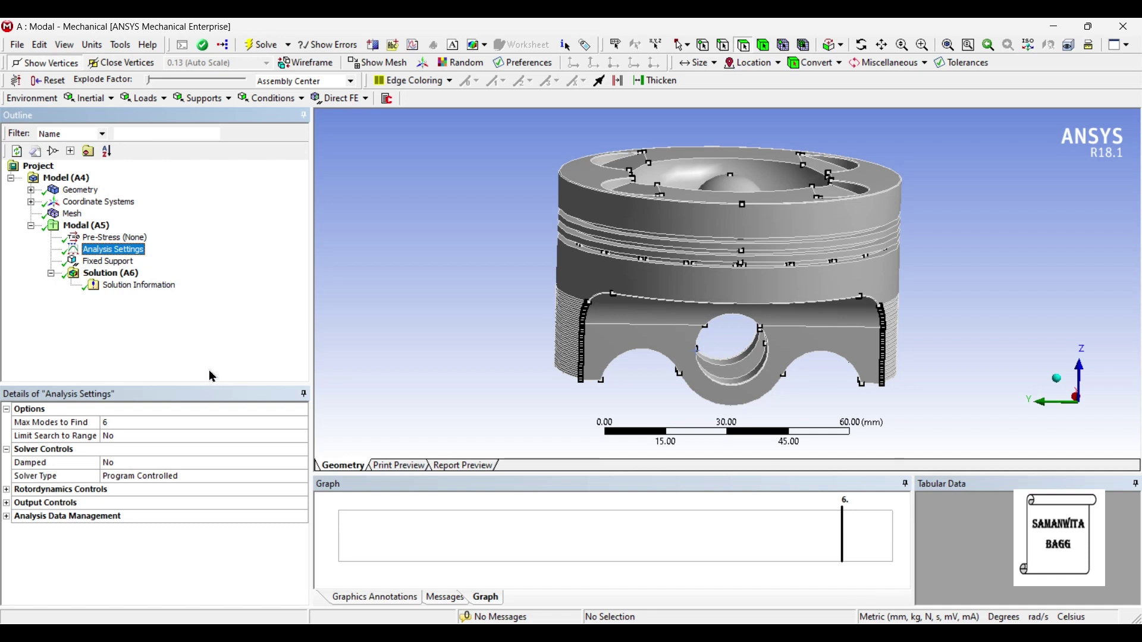
Check Max Modes to Find in Analysis Settings and leave it at 6.
{"action": "left_click", "coordinate": [125, 427]}
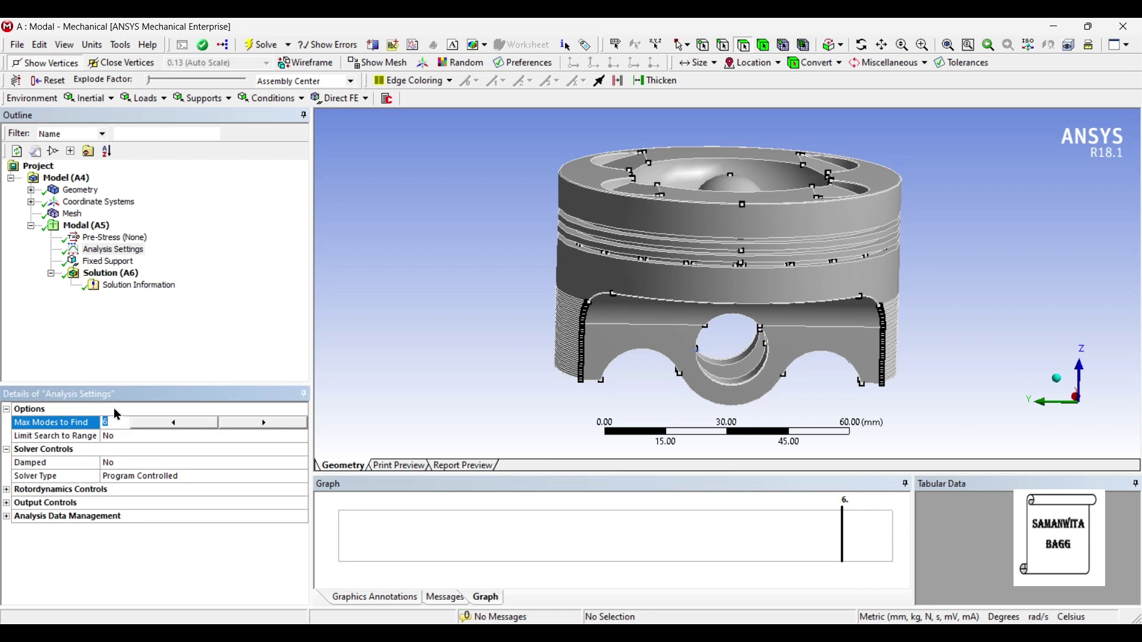
{"action": "left_click", "coordinate": [179, 357]}
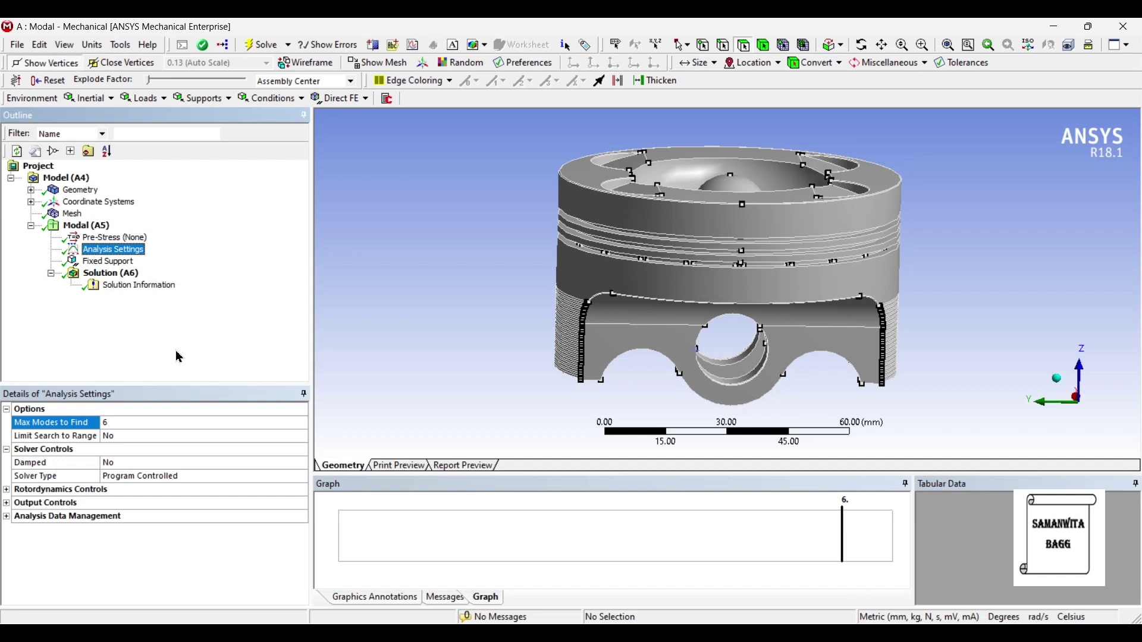
Select all six modes in the frequency graph and create mode shape results for them.
{"action": "right_click", "coordinate": [126, 276]}
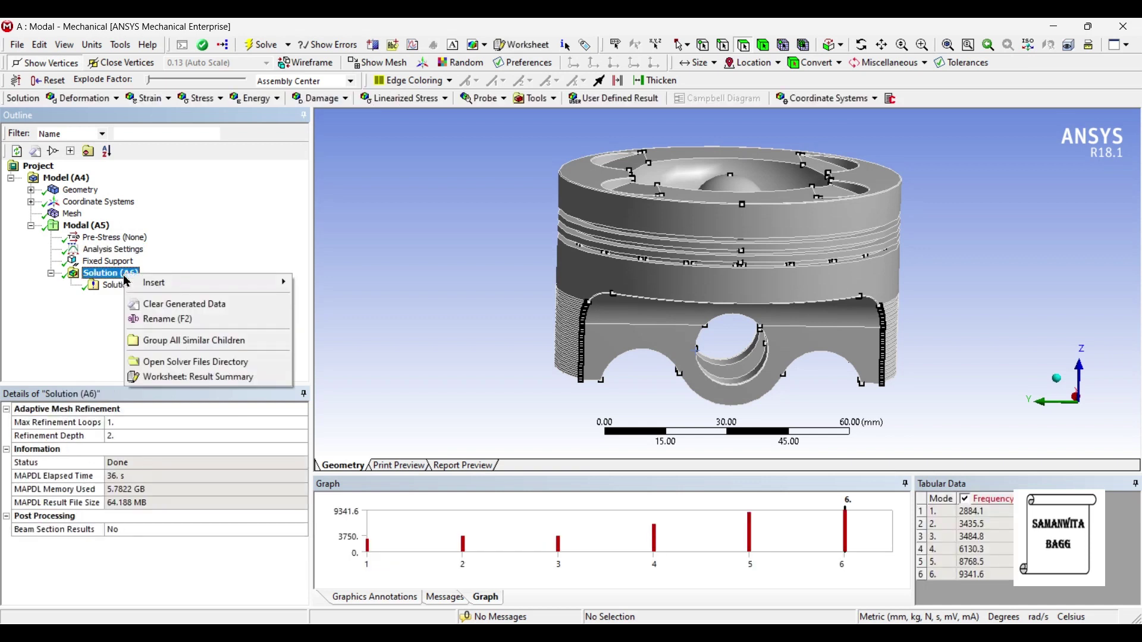
{"action": "key", "text": "Escape"}
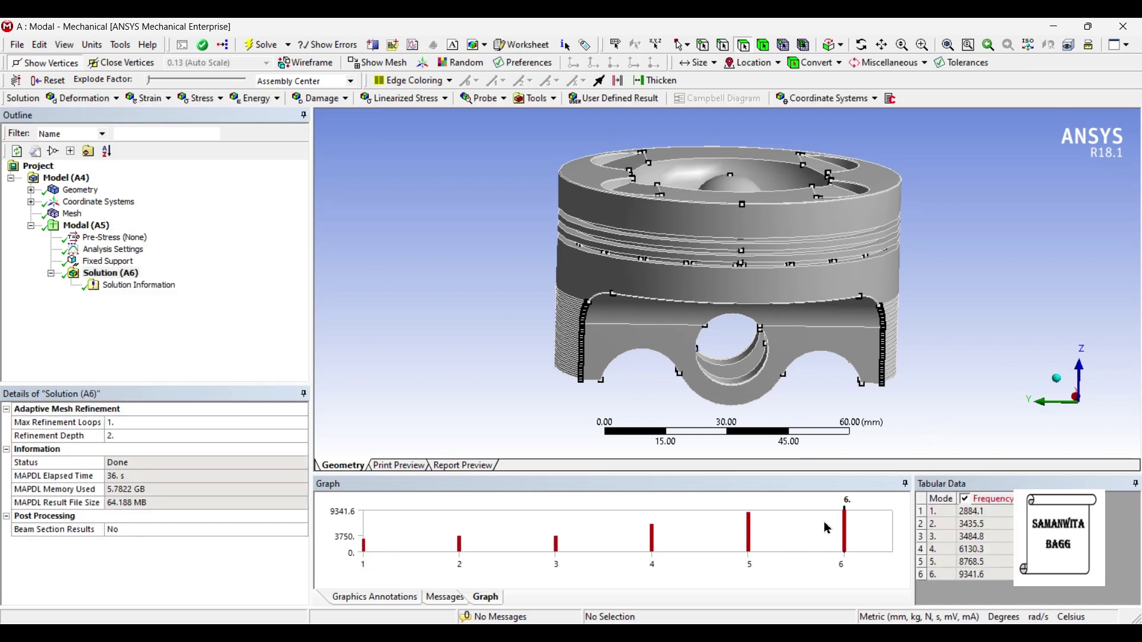
{"action": "left_click", "coordinate": [860, 537]}
{"action": "right_click", "coordinate": [860, 537]}
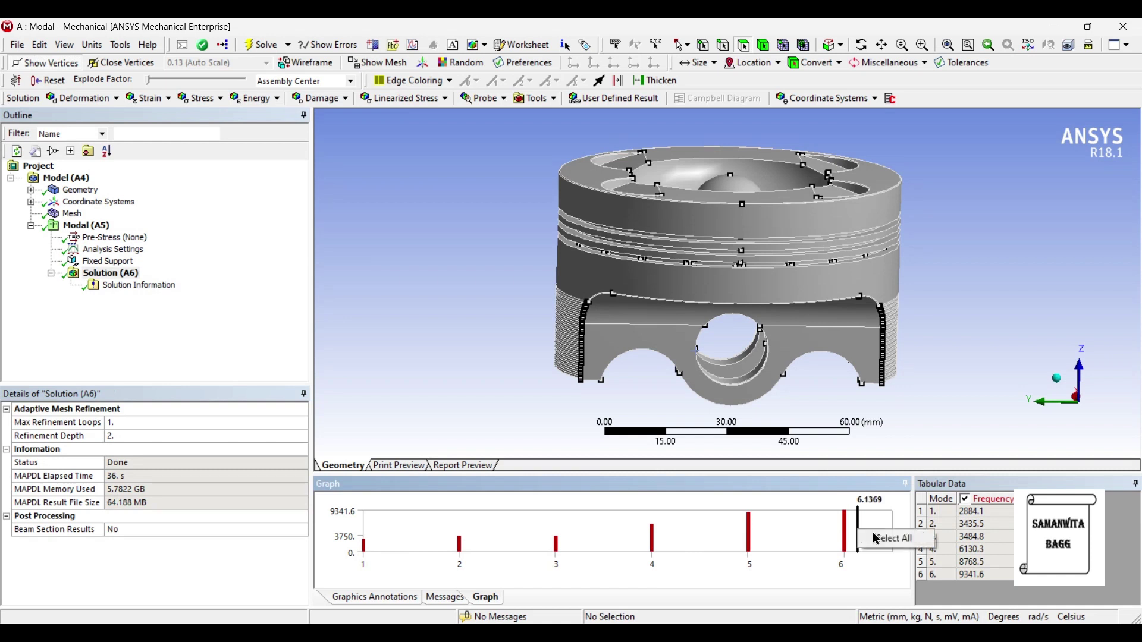
{"action": "left_click", "coordinate": [880, 539]}
{"action": "right_click", "coordinate": [862, 538]}
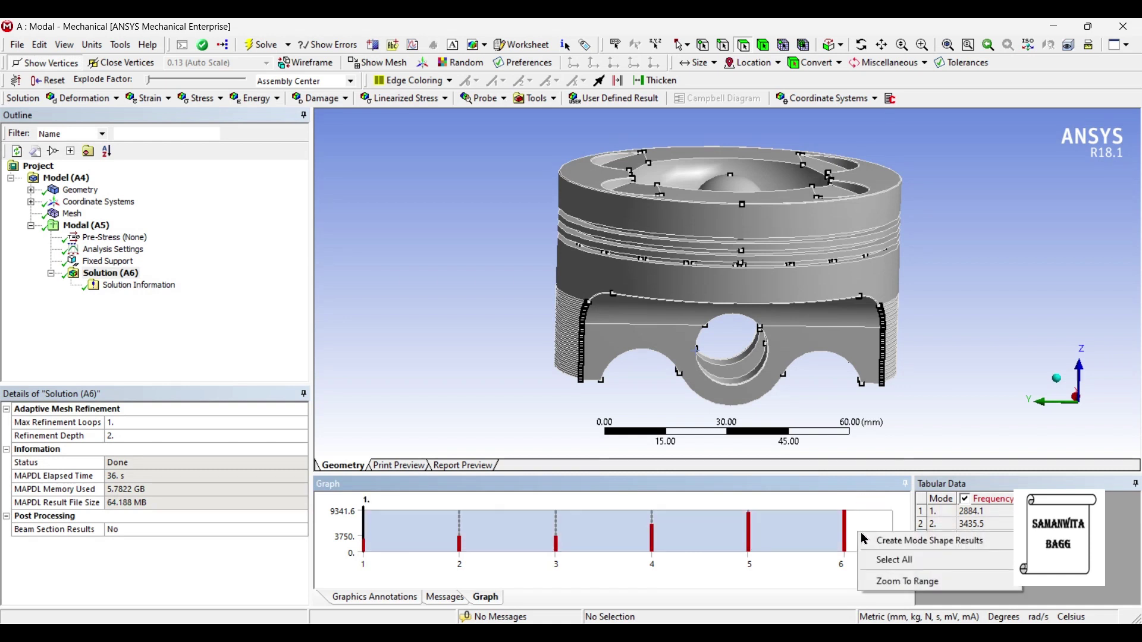
{"action": "left_click", "coordinate": [878, 542]}
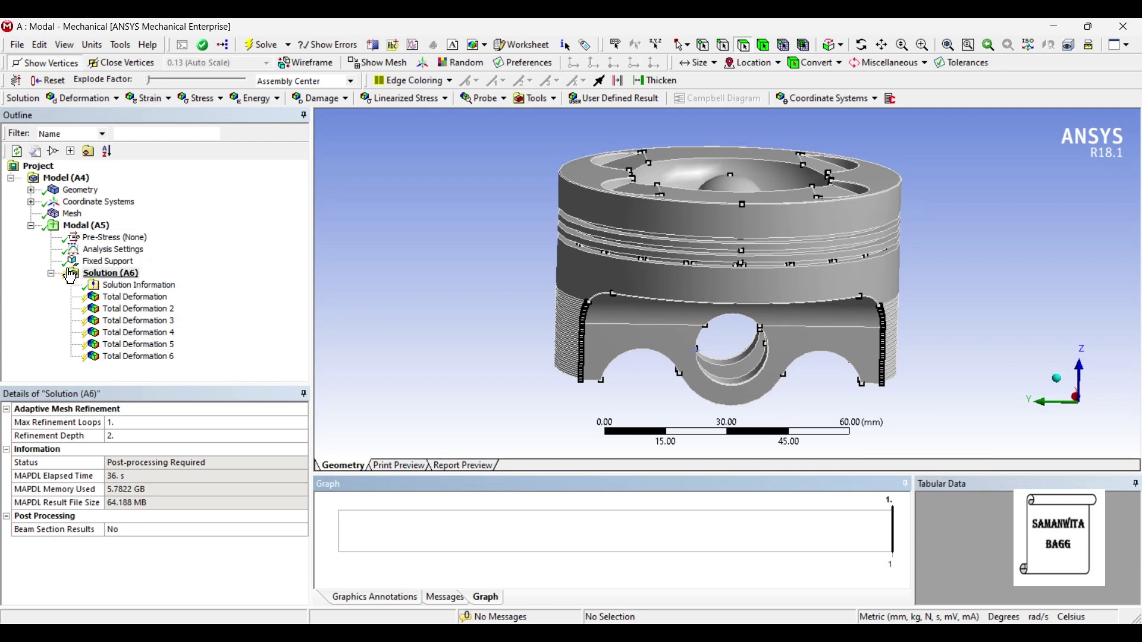
Evaluate the results and display mode 1's total deformation at 2884.1 Hz, maximum 107.48 mm.
{"action": "left_click", "coordinate": [110, 274]}
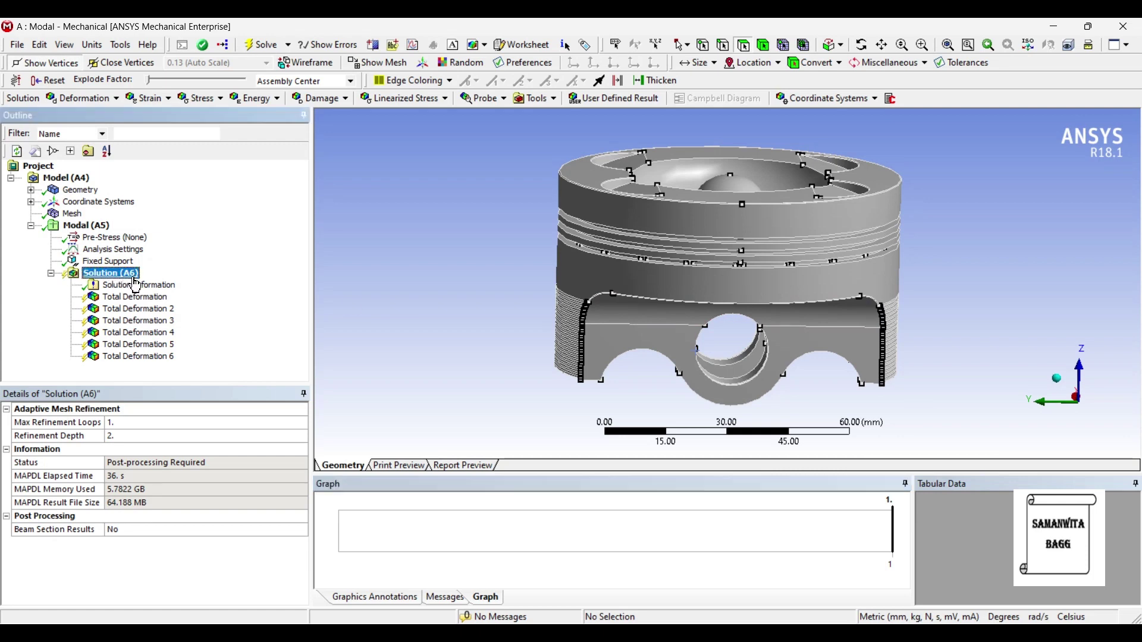
{"action": "left_click", "coordinate": [391, 214]}
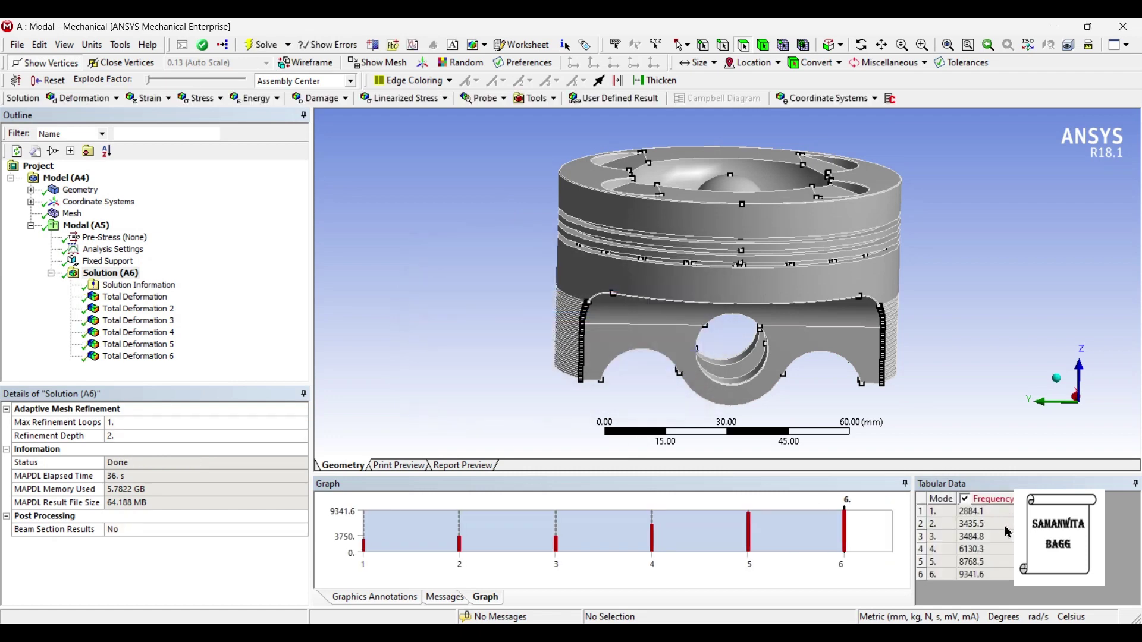
{"action": "left_click", "coordinate": [134, 297]}
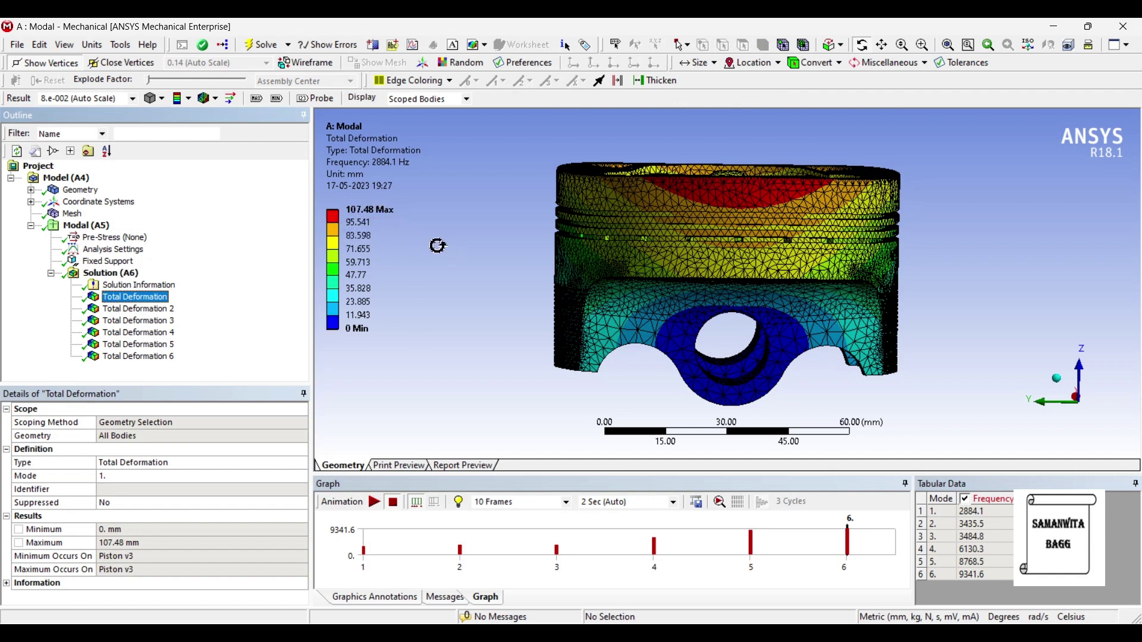
Animate mode 1's total deformation, then display mode 2's result at 3435.5 Hz.
{"action": "left_click_drag", "start_coordinate": [684, 238], "coordinate": [858, 241]}
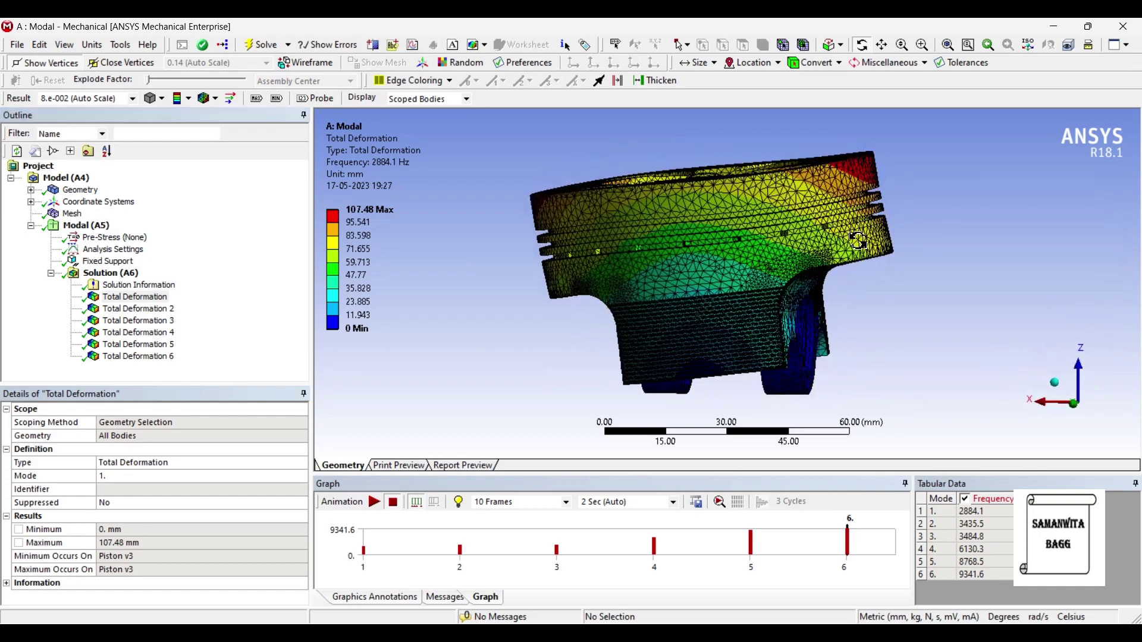
{"action": "left_click", "coordinate": [374, 502]}
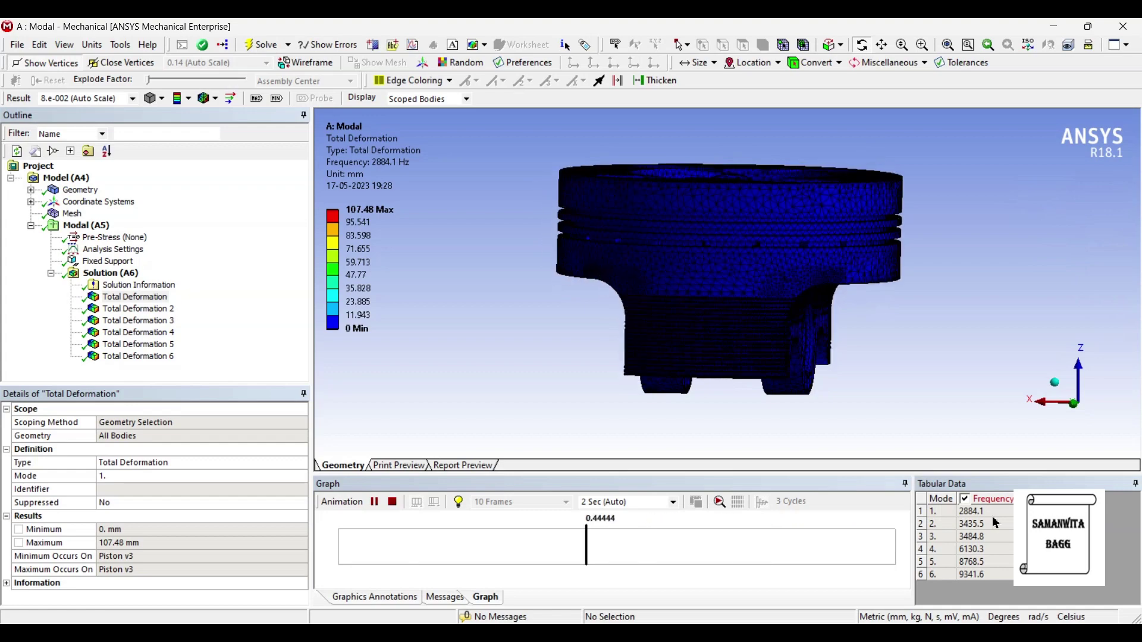
{"action": "left_click", "coordinate": [138, 308]}
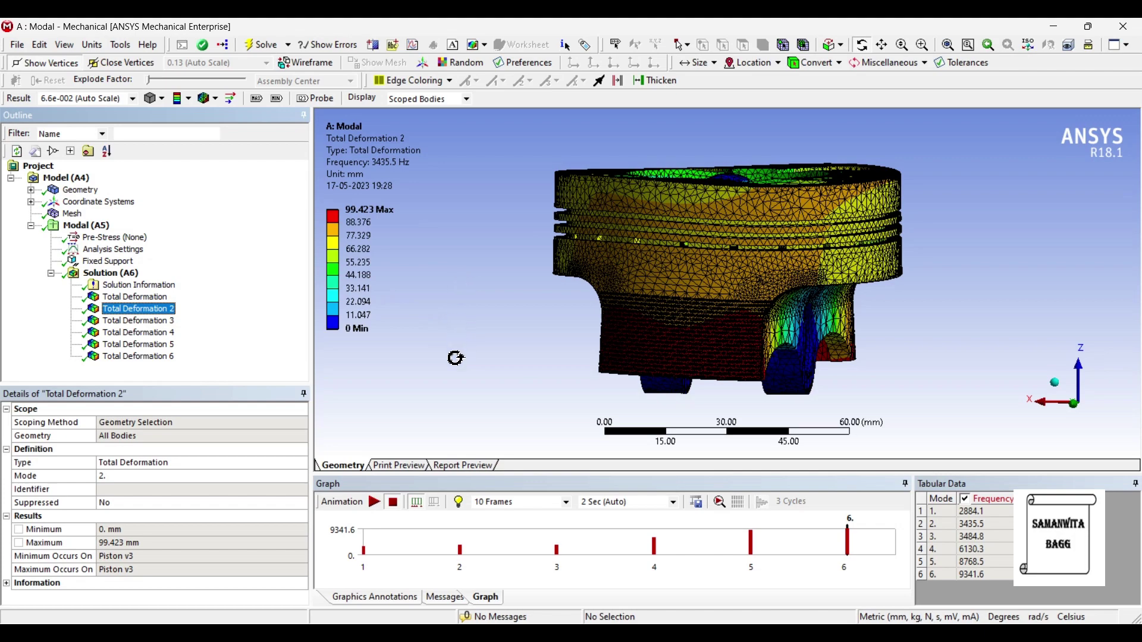
Pause the mode 2 animation, then animate mode 3's total deformation at 3484.8 Hz.
{"action": "left_click", "coordinate": [375, 502]}
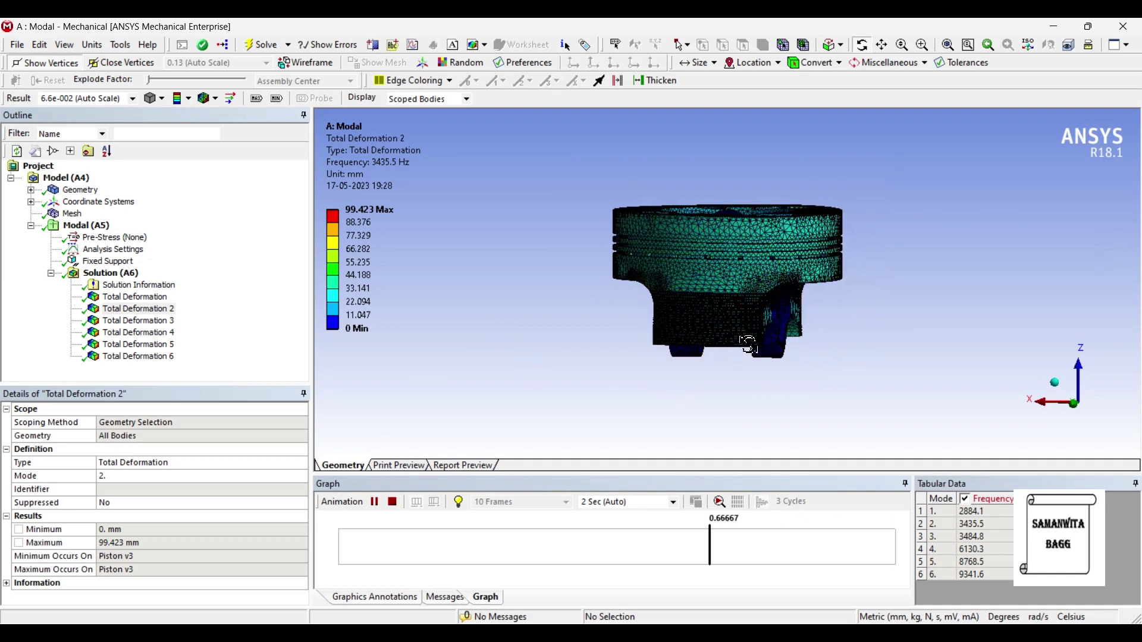
{"action": "left_click_drag", "start_coordinate": [749, 344], "coordinate": [740, 380]}
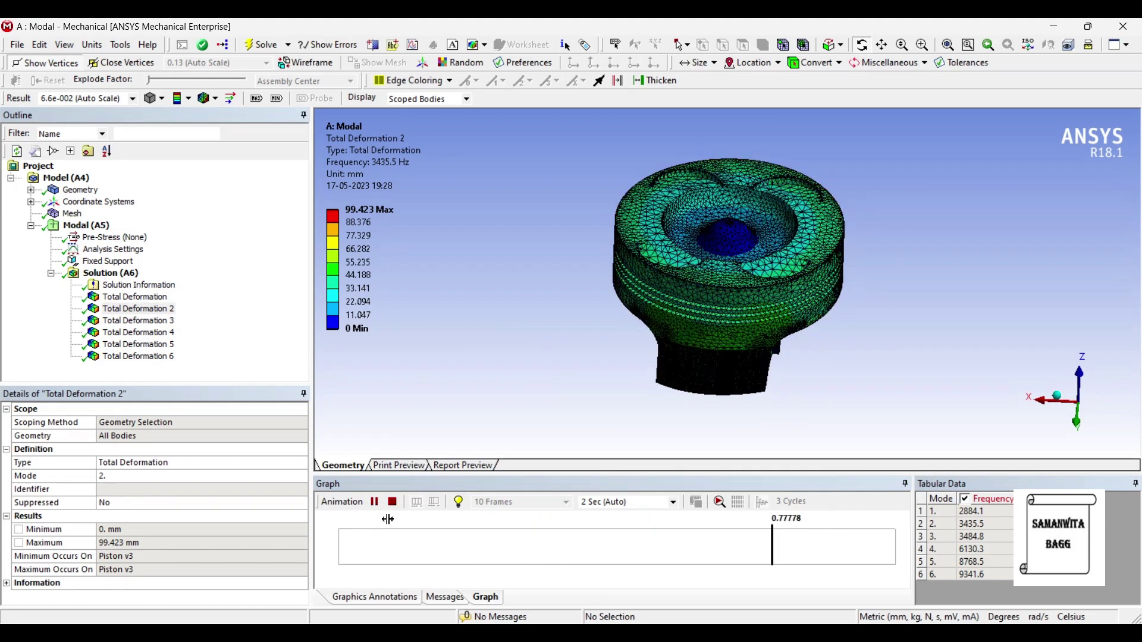
{"action": "left_click", "coordinate": [374, 501]}
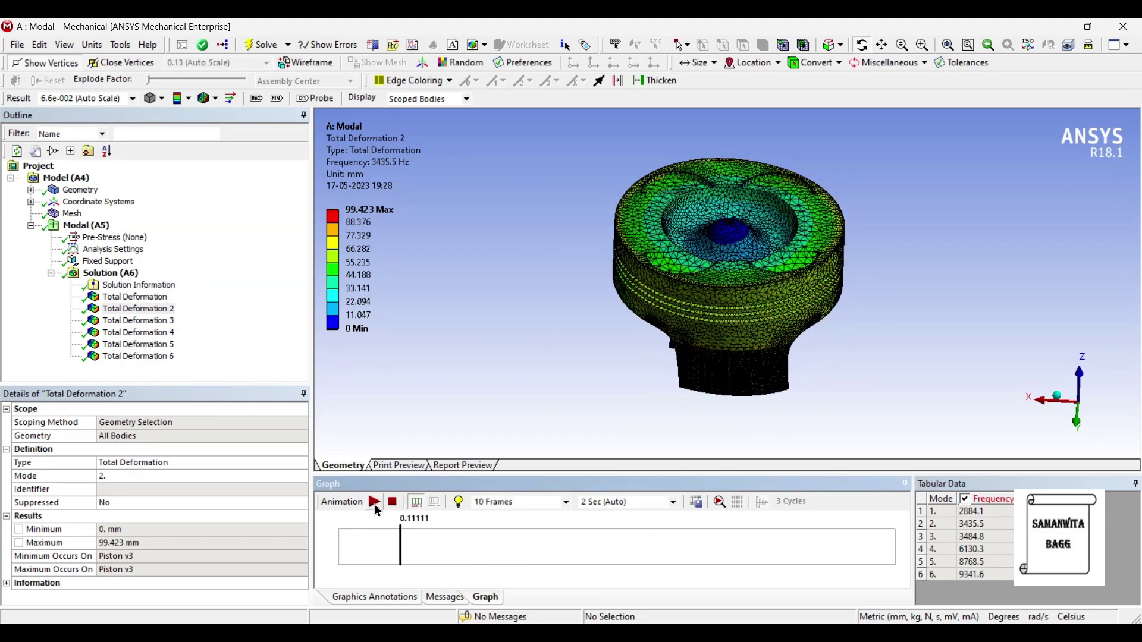
{"action": "left_click", "coordinate": [169, 324]}
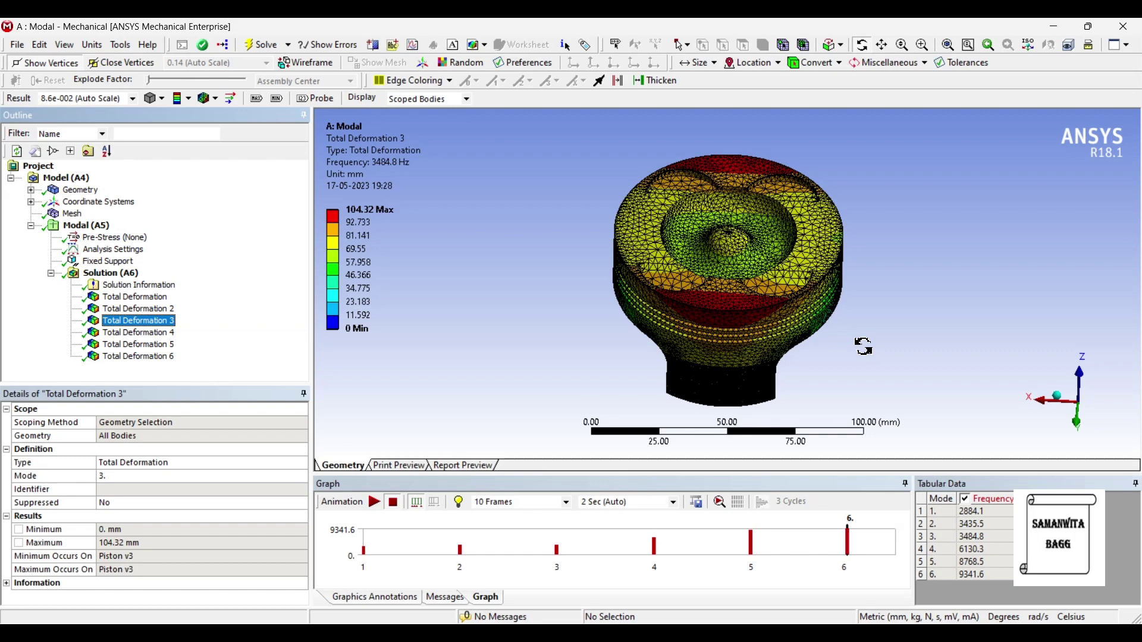
{"action": "left_click", "coordinate": [374, 502]}
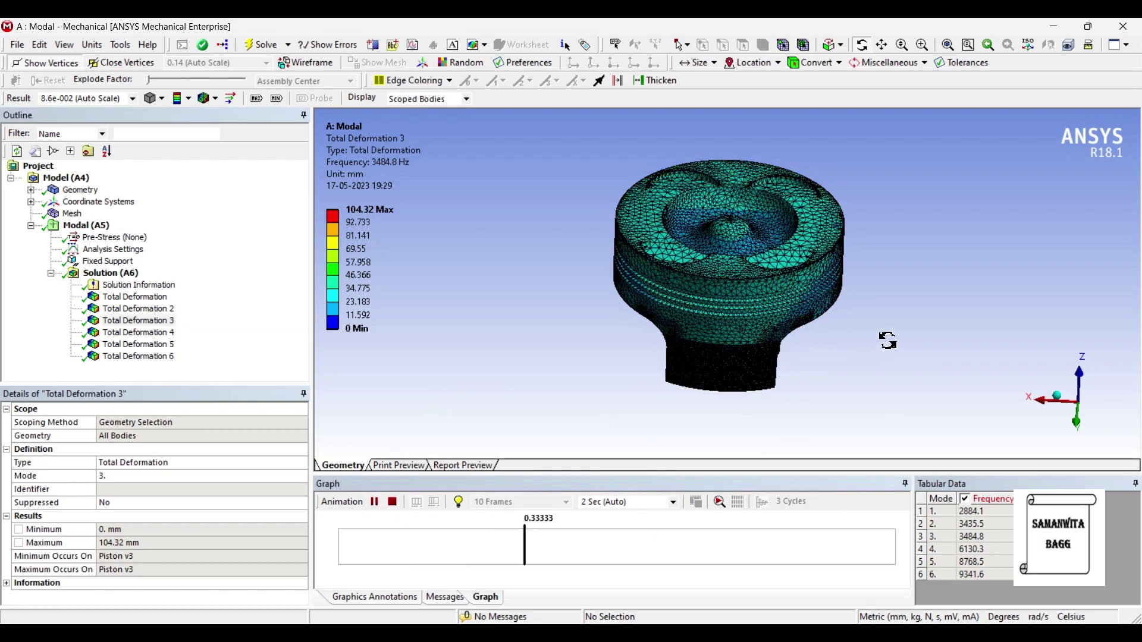
Orbit the animating mode 3 piston to its side, pause it, and display mode 4 at 6130.3 Hz.
{"action": "left_click_drag", "start_coordinate": [849, 355], "coordinate": [954, 323]}
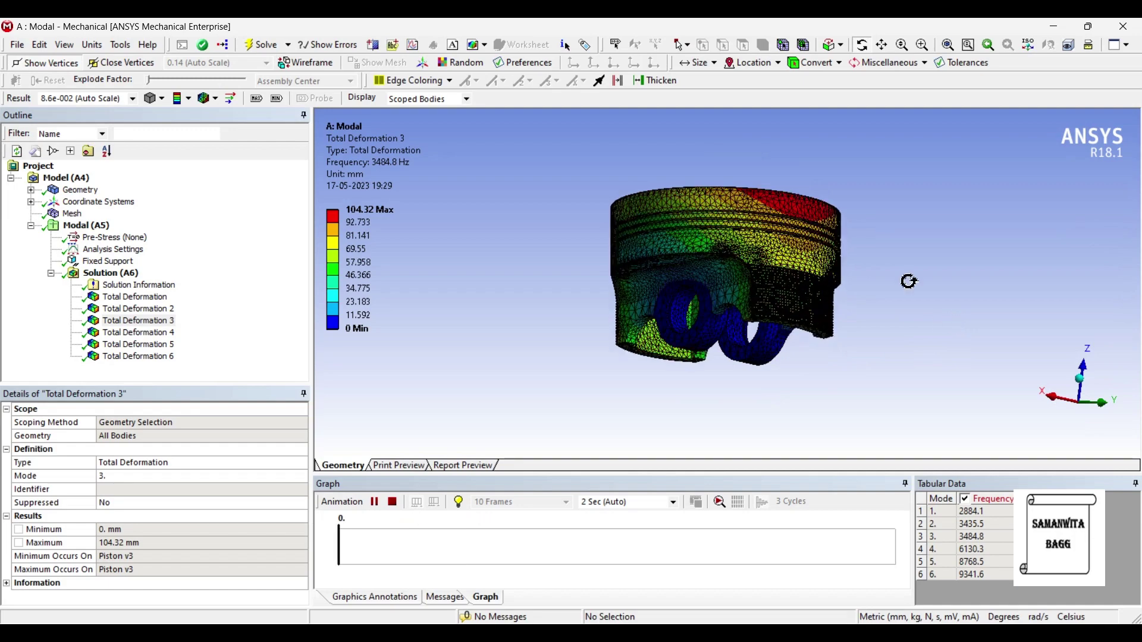
{"action": "left_click", "coordinate": [374, 503]}
{"action": "left_click", "coordinate": [156, 333]}
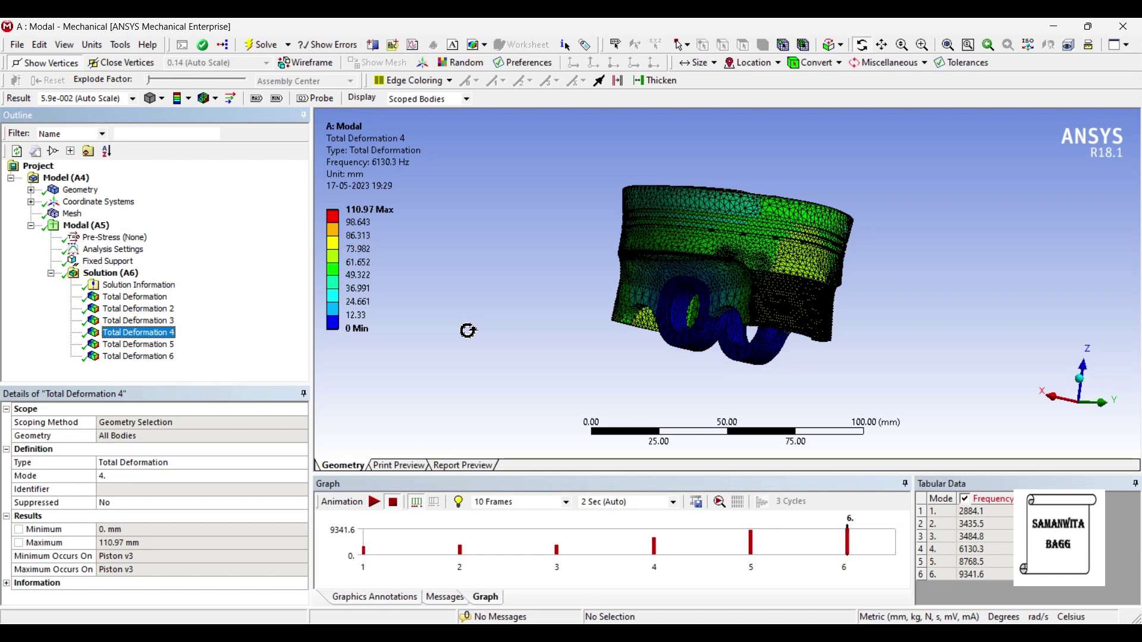
Animate mode 4 seen from above the crown, then display the mode 5 result at 8768.5 Hz.
{"action": "left_click", "coordinate": [374, 502]}
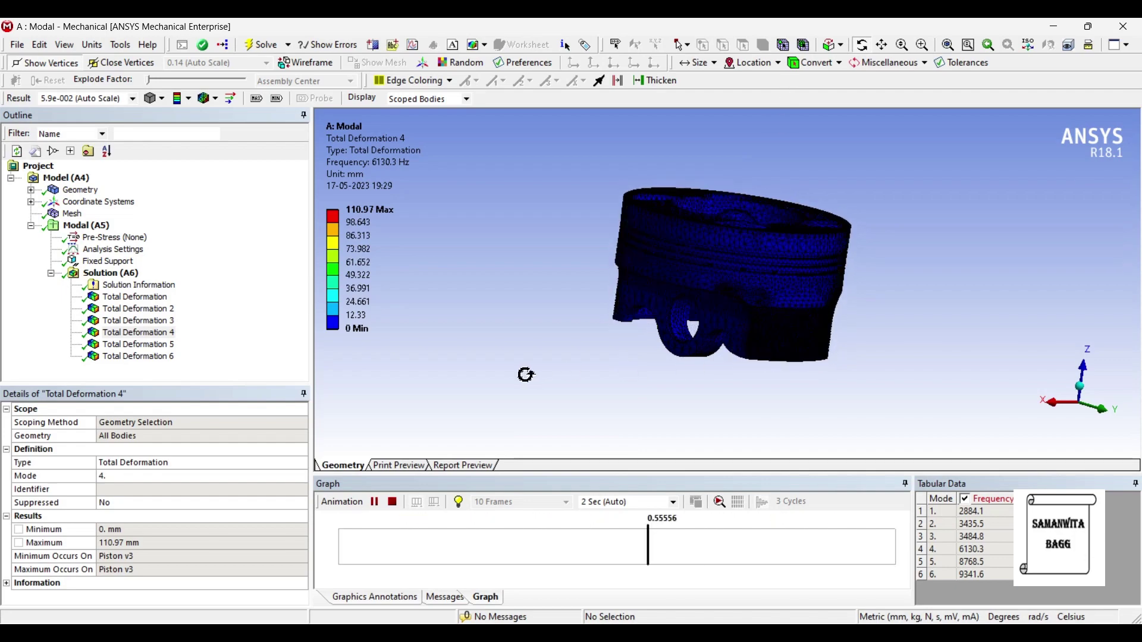
{"action": "left_click_drag", "start_coordinate": [452, 423], "coordinate": [586, 357]}
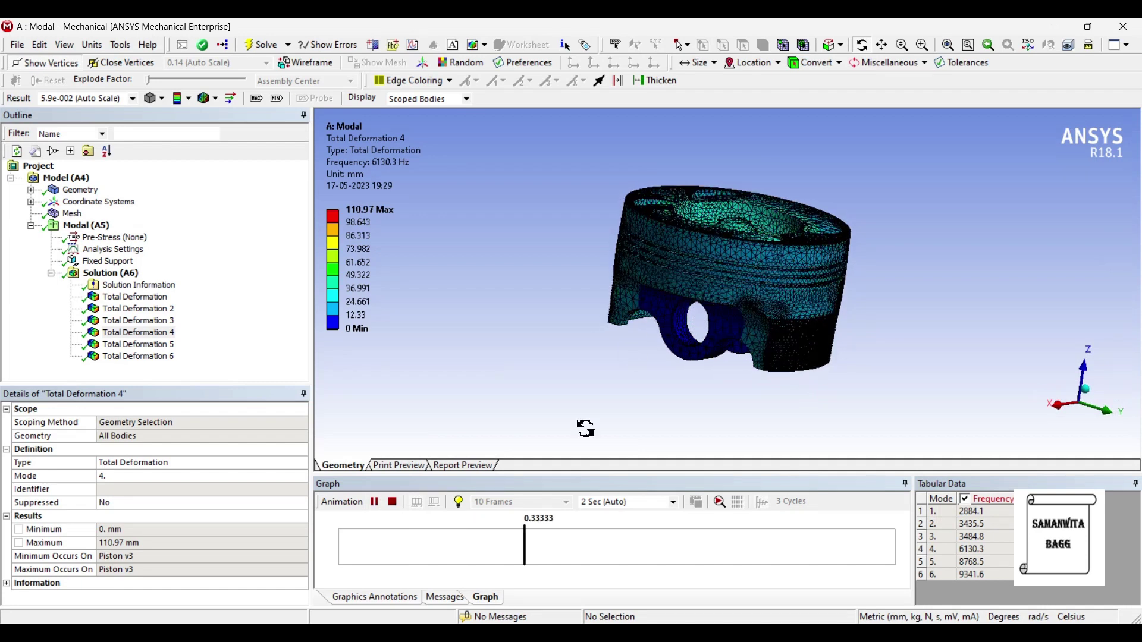
{"action": "left_click", "coordinate": [376, 502]}
{"action": "left_click", "coordinate": [173, 344]}
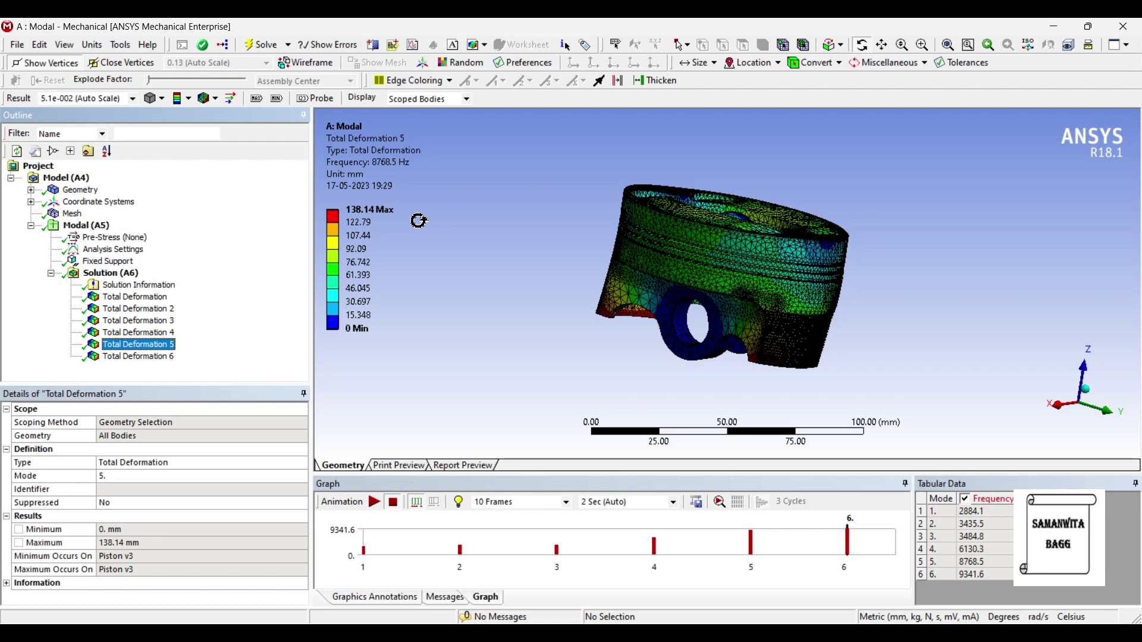
Animate mode 5 with the piston's top face turned into view, then show the mode 6 result.
{"action": "left_click", "coordinate": [375, 502]}
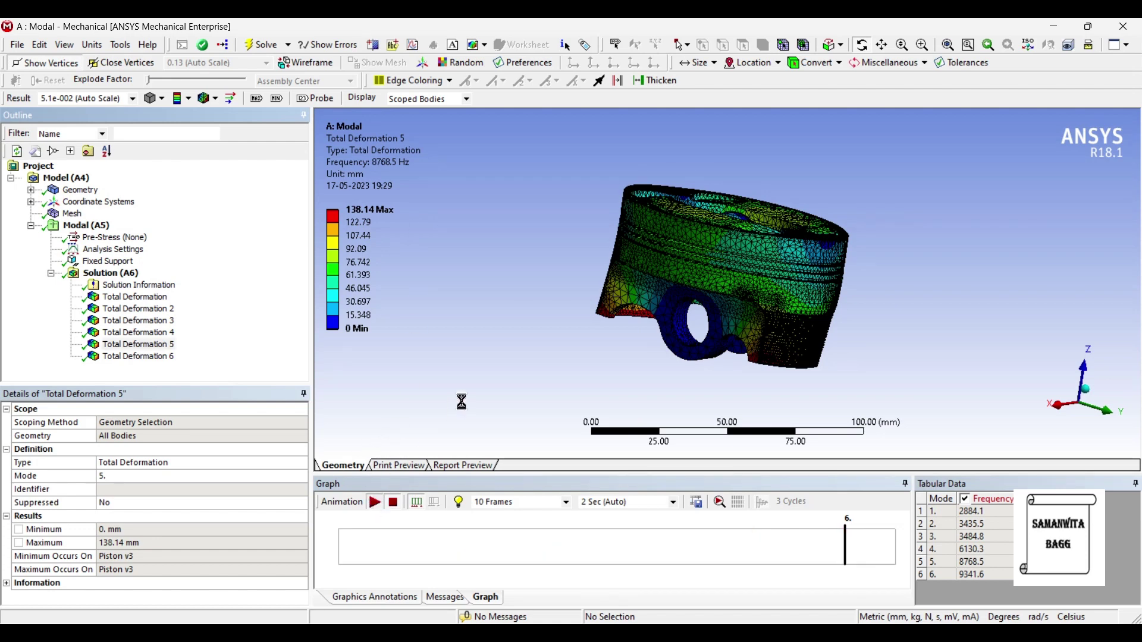
{"action": "left_click_drag", "start_coordinate": [729, 378], "coordinate": [555, 315]}
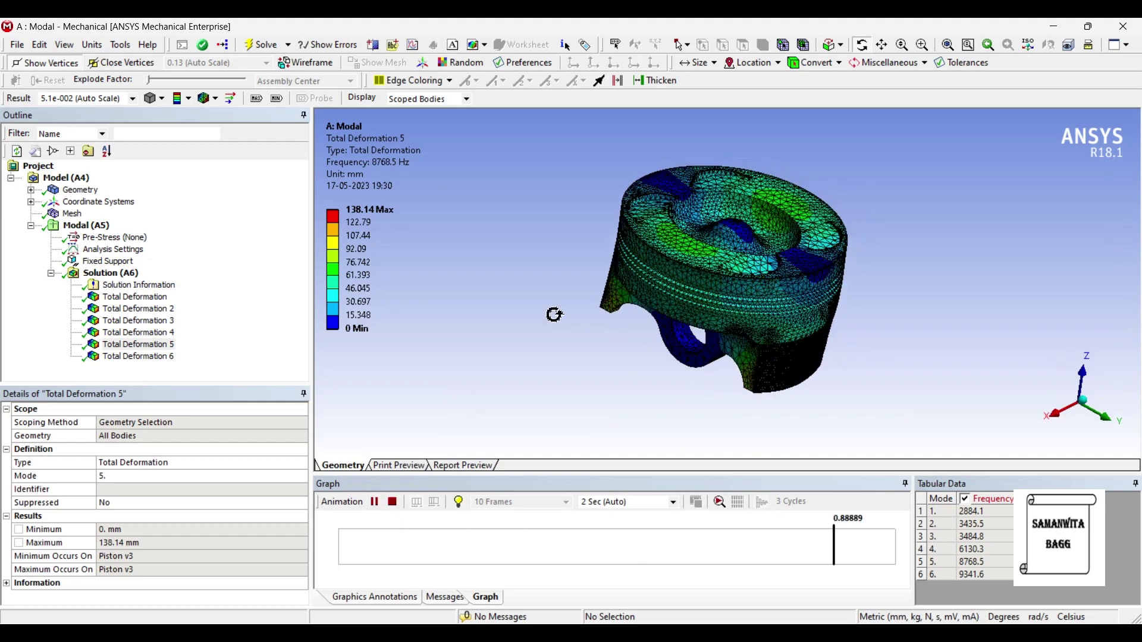
{"action": "left_click", "coordinate": [392, 502]}
{"action": "left_click", "coordinate": [146, 357]}
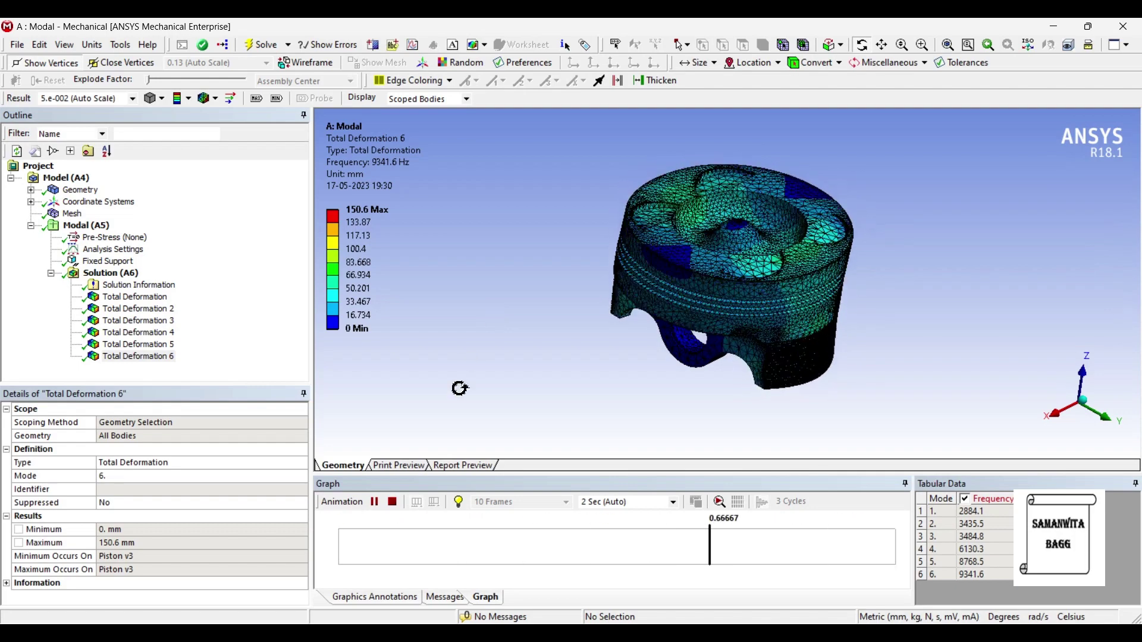
Stop the animation, set Max Modes to Find to 10, and re-solve the modal analysis.
{"action": "left_click", "coordinate": [374, 503]}
{"action": "left_click", "coordinate": [115, 251]}
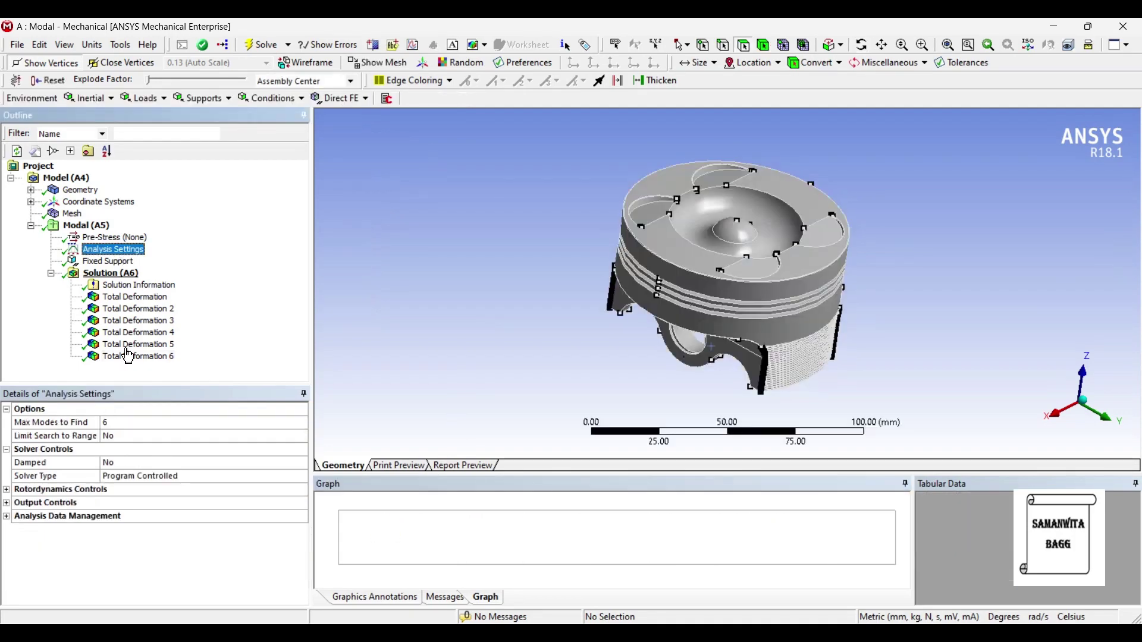
{"action": "left_click", "coordinate": [111, 423]}
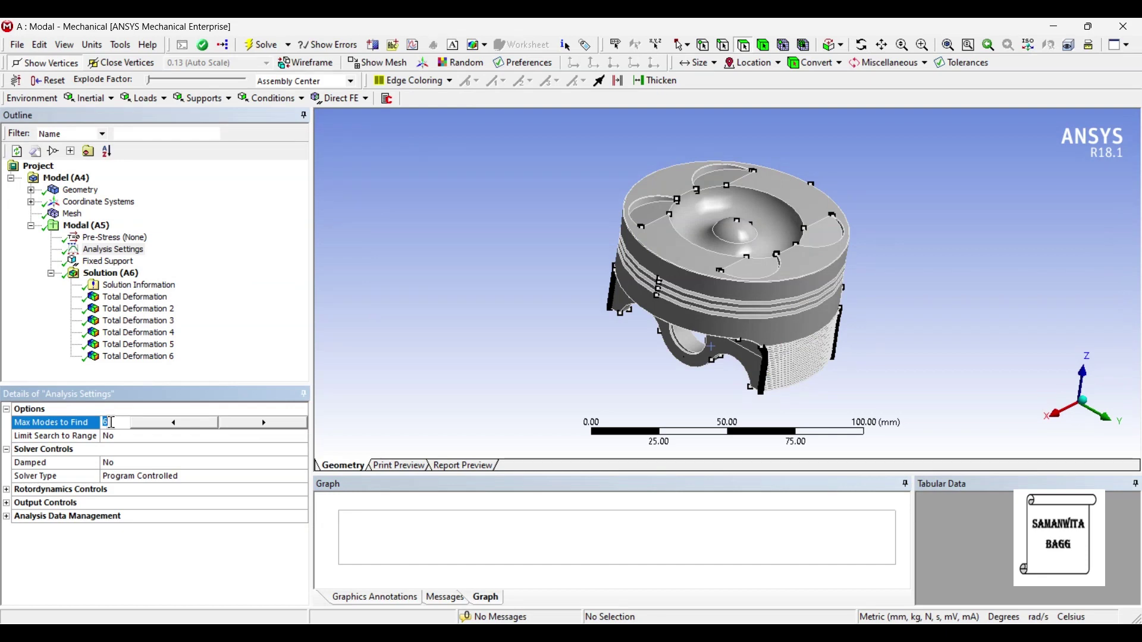
{"action": "type", "text": "10"}
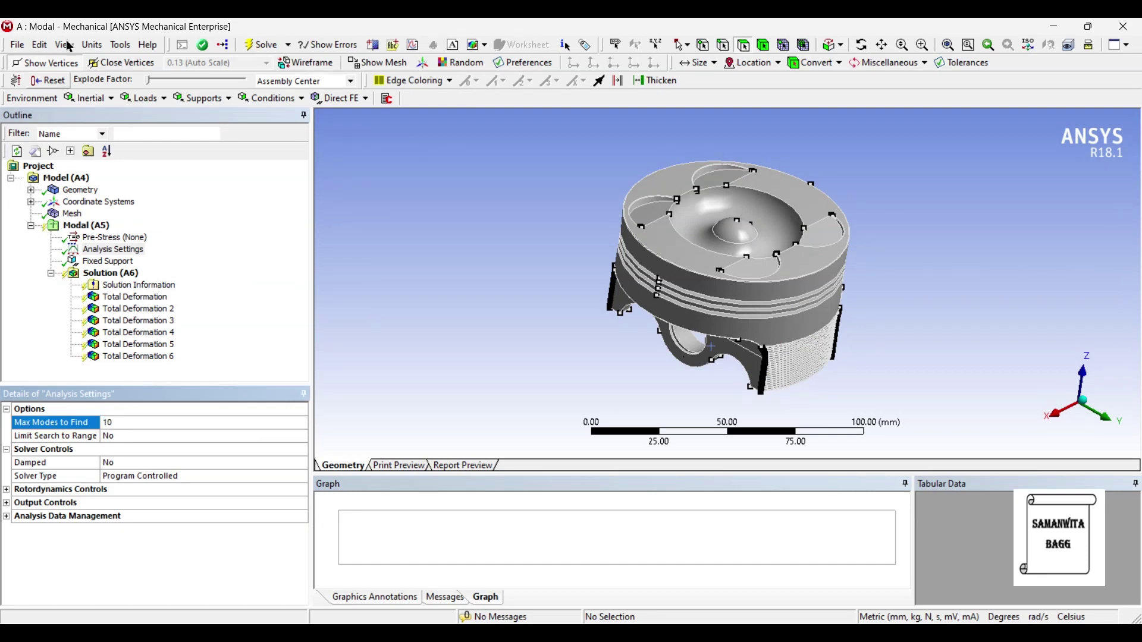
{"action": "left_click", "coordinate": [119, 274]}
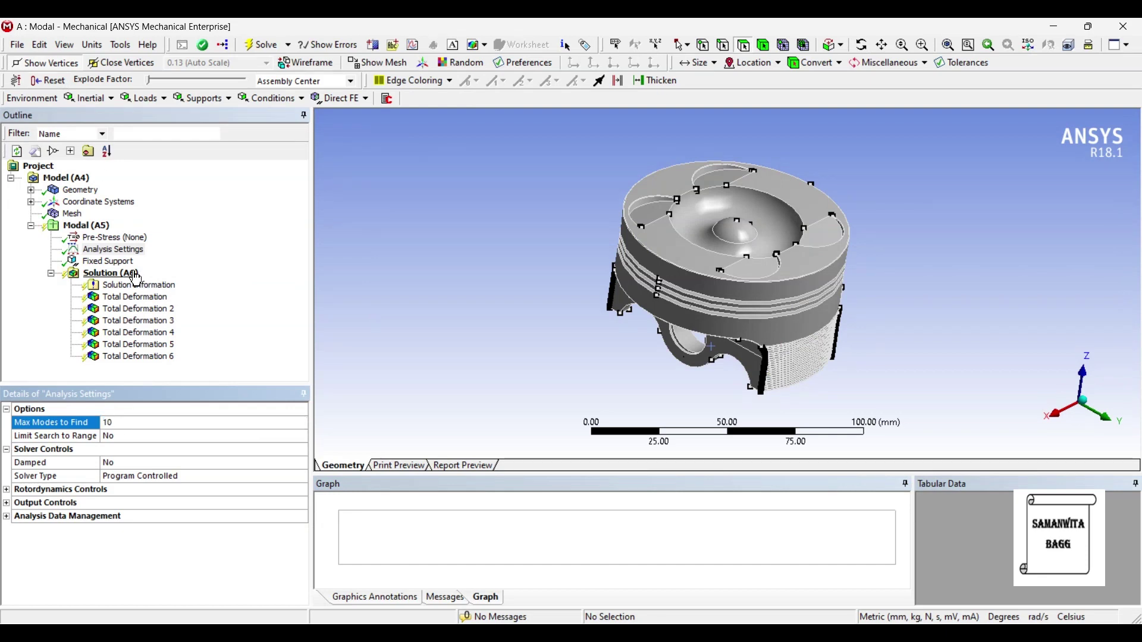
{"action": "left_click", "coordinate": [259, 50]}
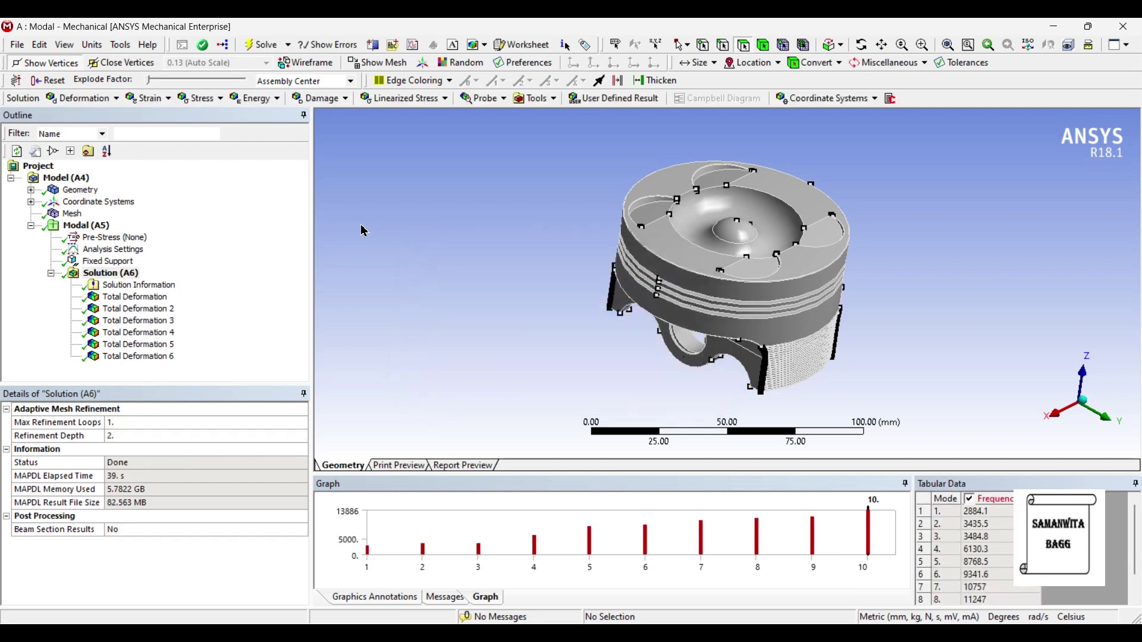
Review the updated total deformation results for modes 2, 3, 4 and 6.
{"action": "scroll", "coordinate": [1009, 604], "scroll_direction": "down", "scroll_amount": 1}
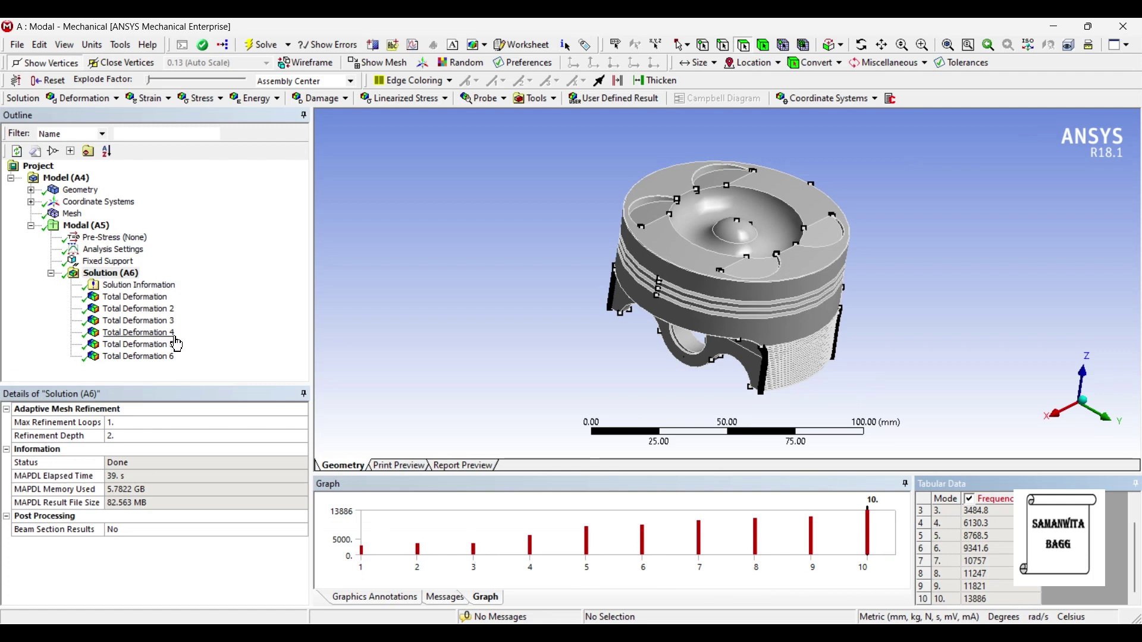
{"action": "left_click", "coordinate": [156, 310]}
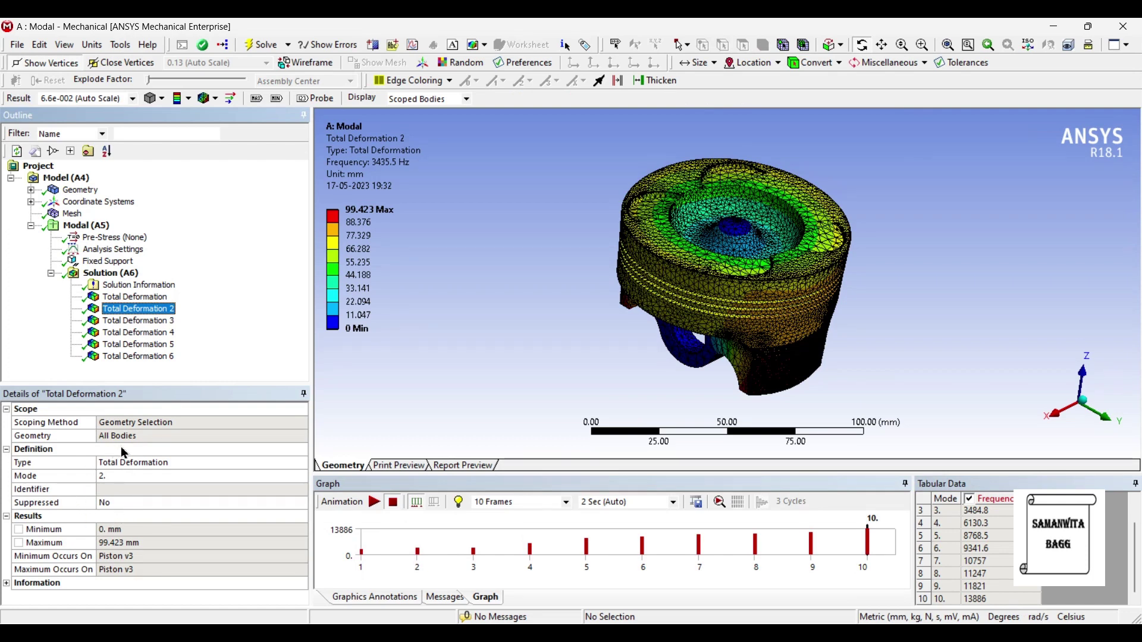
{"action": "left_click", "coordinate": [156, 321]}
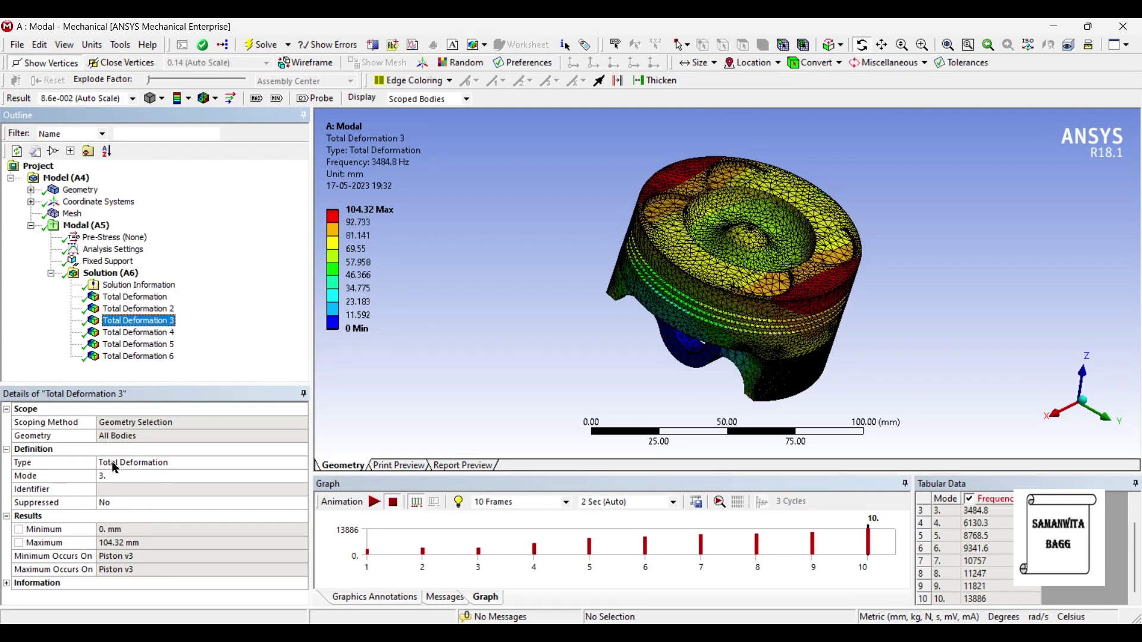
{"action": "left_click", "coordinate": [155, 333]}
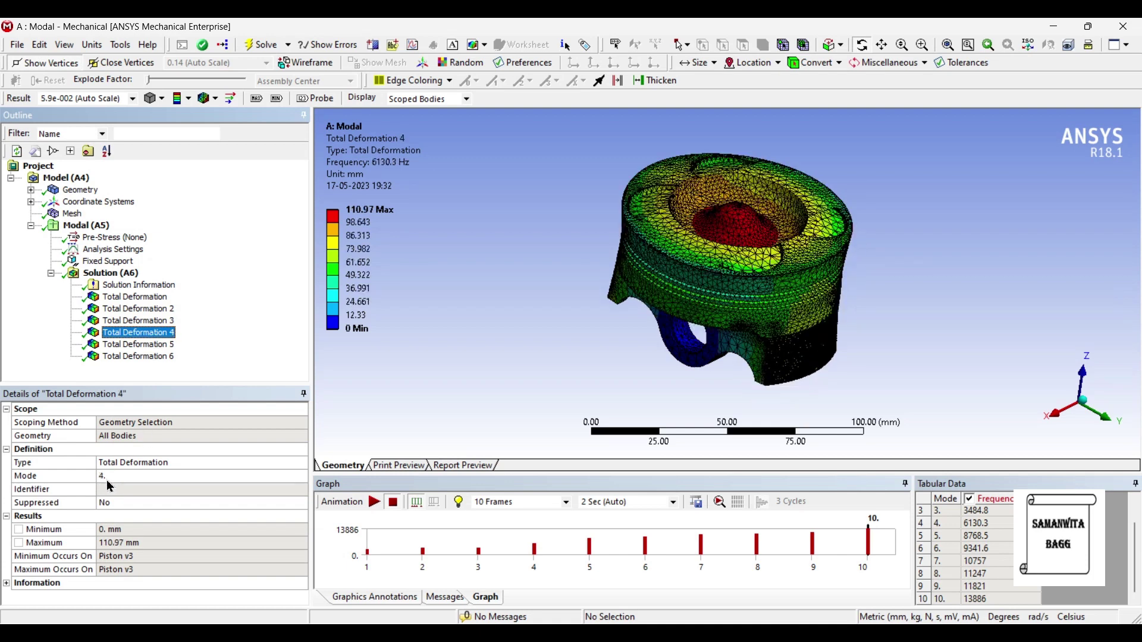
{"action": "left_click", "coordinate": [156, 356]}
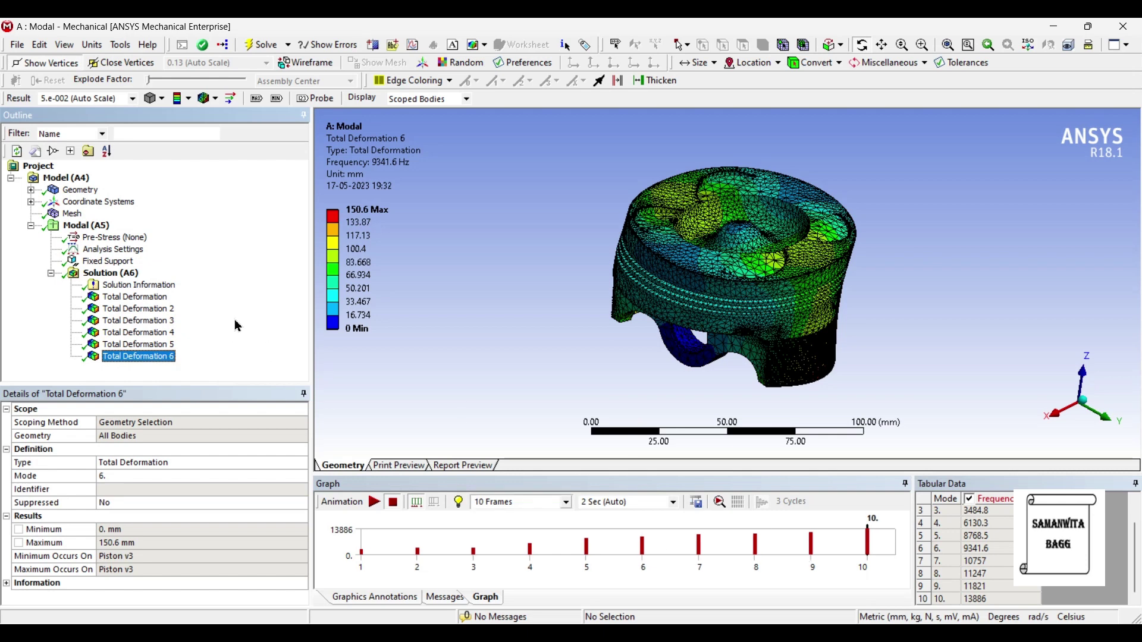
{"action": "right_click", "coordinate": [132, 276]}
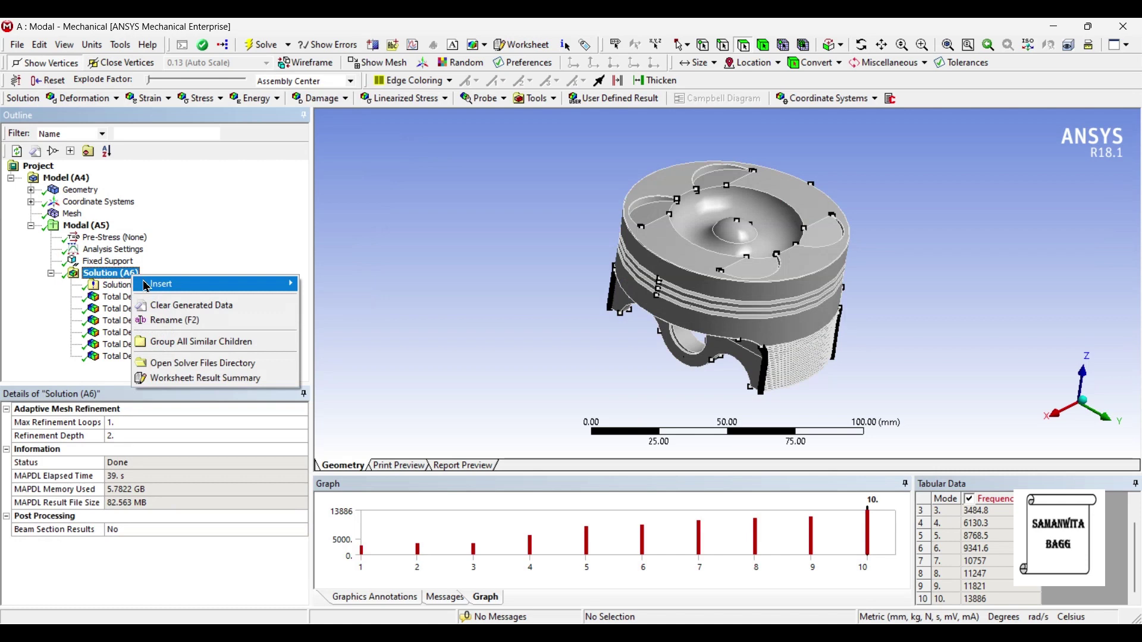
Insert a Total Deformation result under Solution set to mode 7.
{"action": "mouse_move", "coordinate": [147, 285]}
{"action": "mouse_move", "coordinate": [357, 284]}
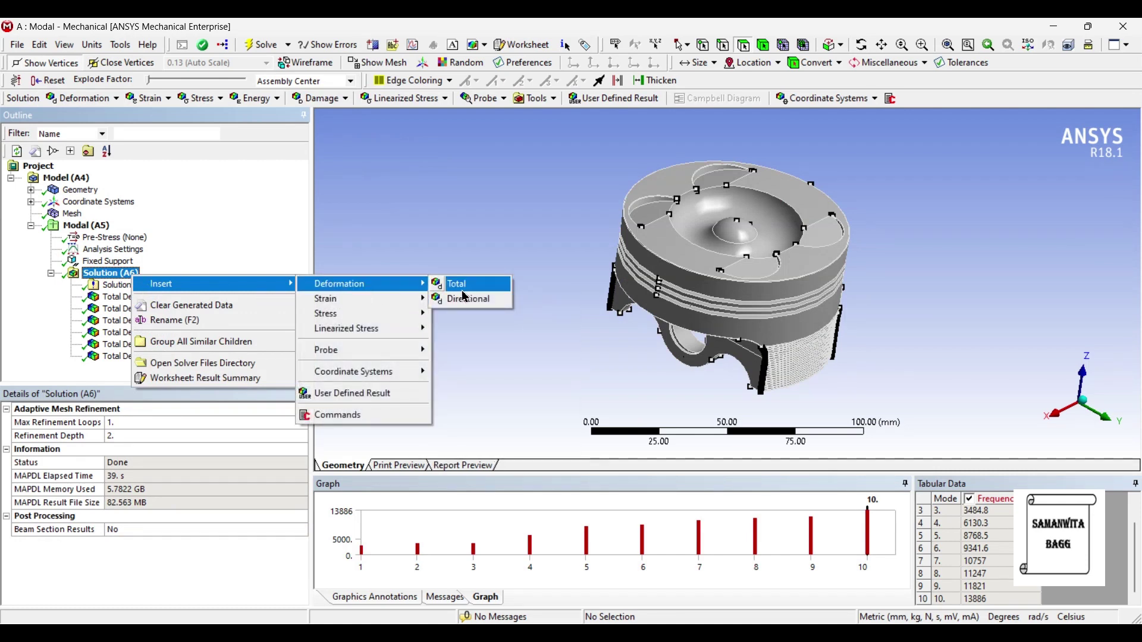
{"action": "left_click", "coordinate": [466, 289]}
{"action": "left_click", "coordinate": [109, 478]}
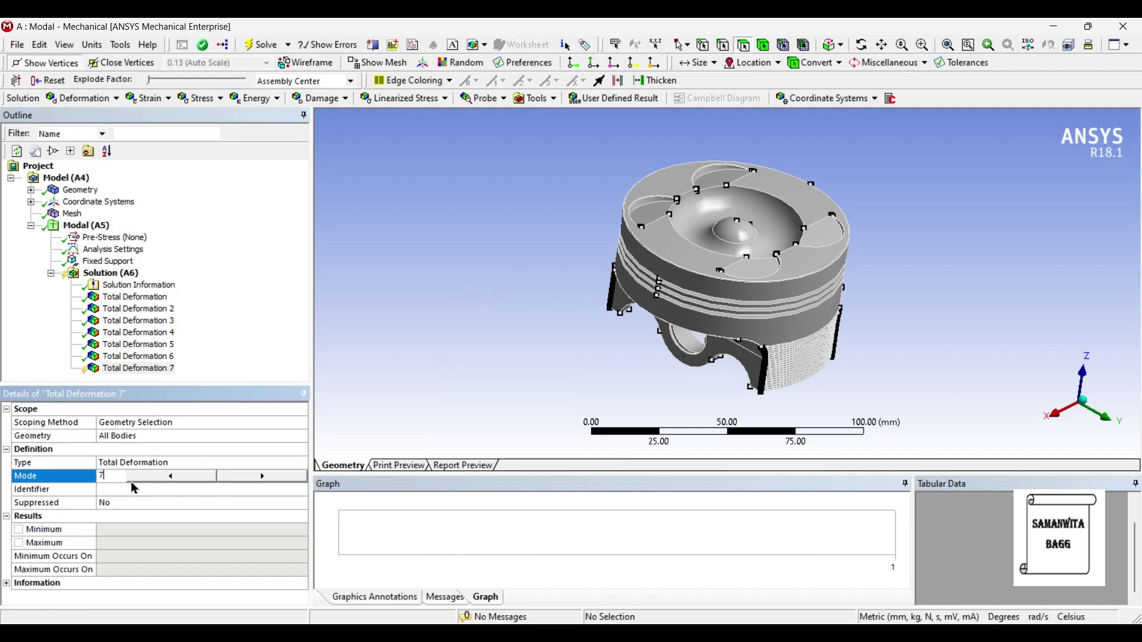
{"action": "key", "text": "Return"}
{"action": "left_click", "coordinate": [178, 357]}
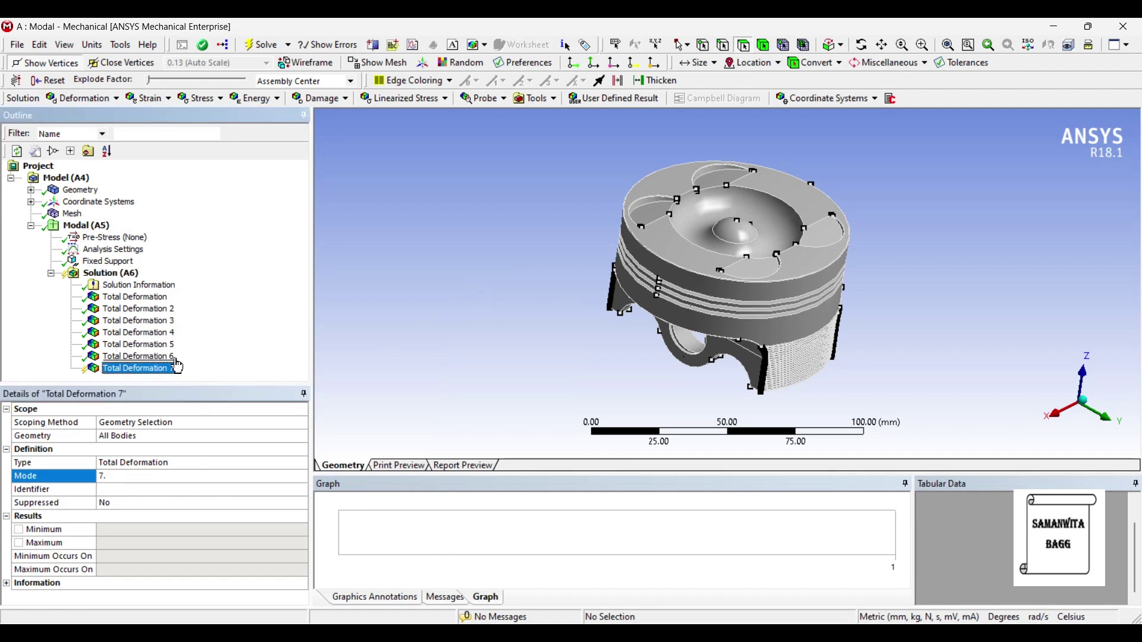
{"action": "left_click", "coordinate": [162, 369]}
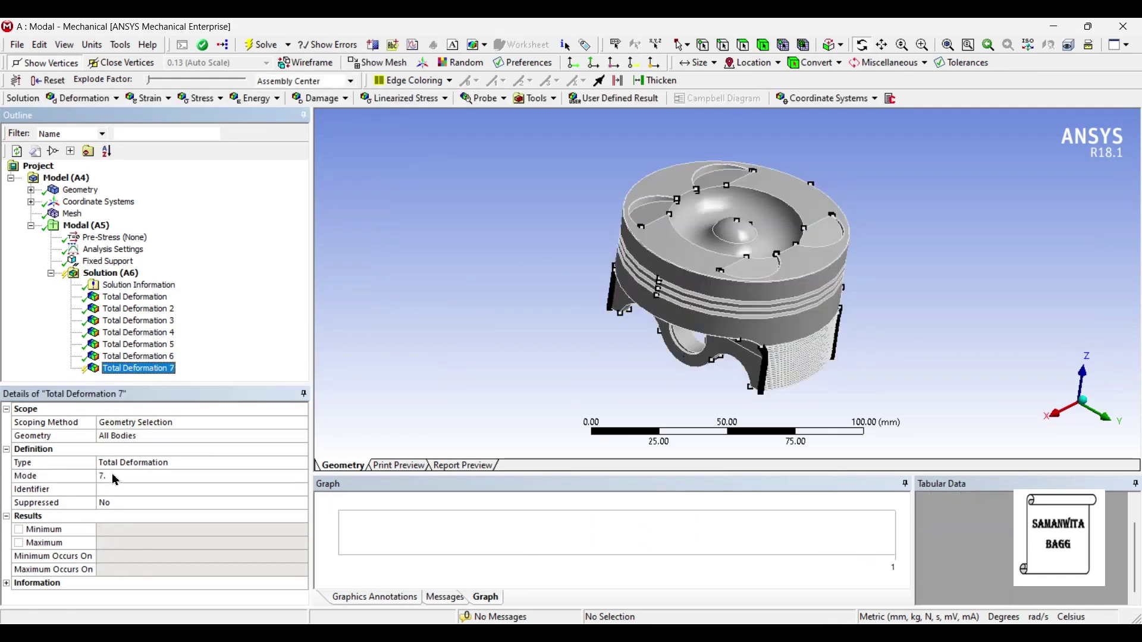
Add another Total Deformation result for mode 8.
{"action": "right_click", "coordinate": [127, 274]}
{"action": "mouse_move", "coordinate": [154, 283]}
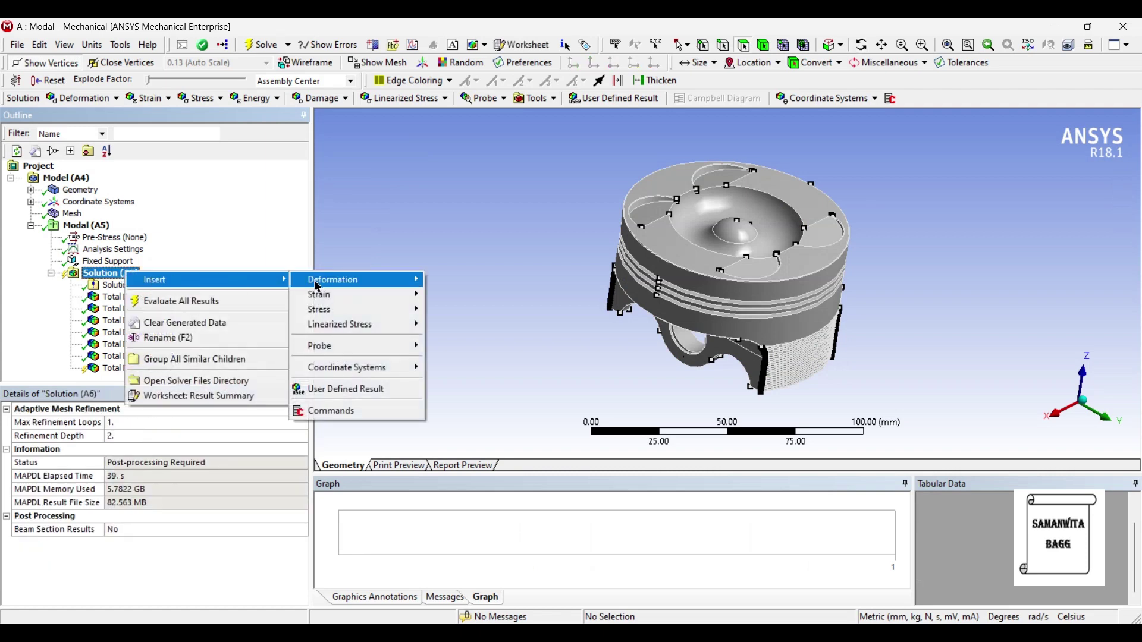
{"action": "mouse_move", "coordinate": [318, 285]}
{"action": "left_click", "coordinate": [441, 285]}
{"action": "left_click", "coordinate": [110, 476]}
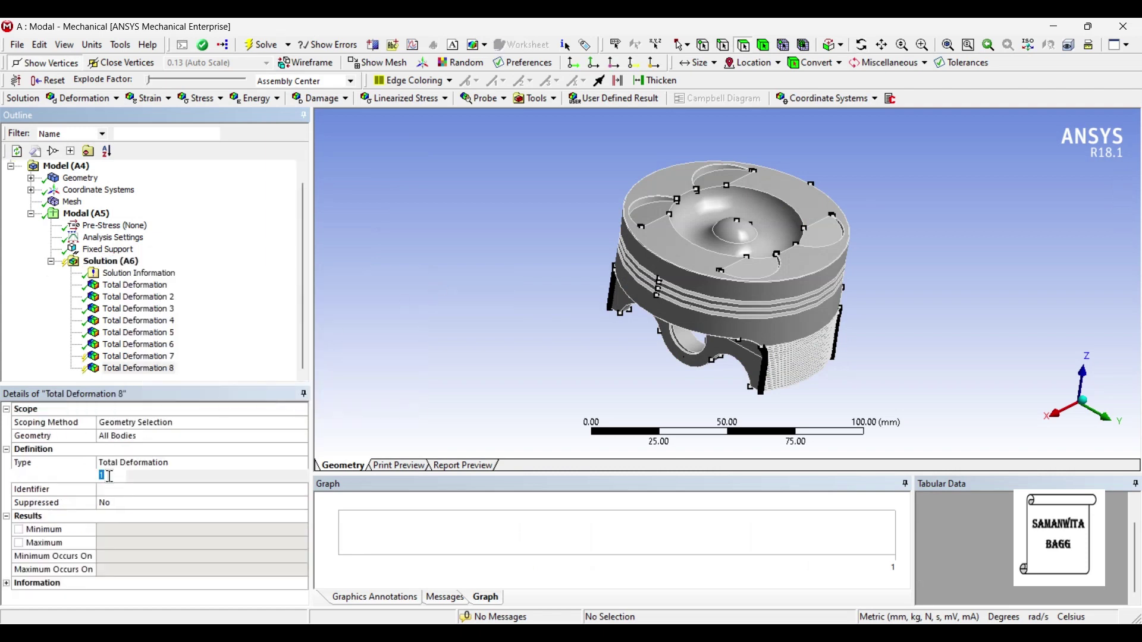
{"action": "key", "text": "Return"}
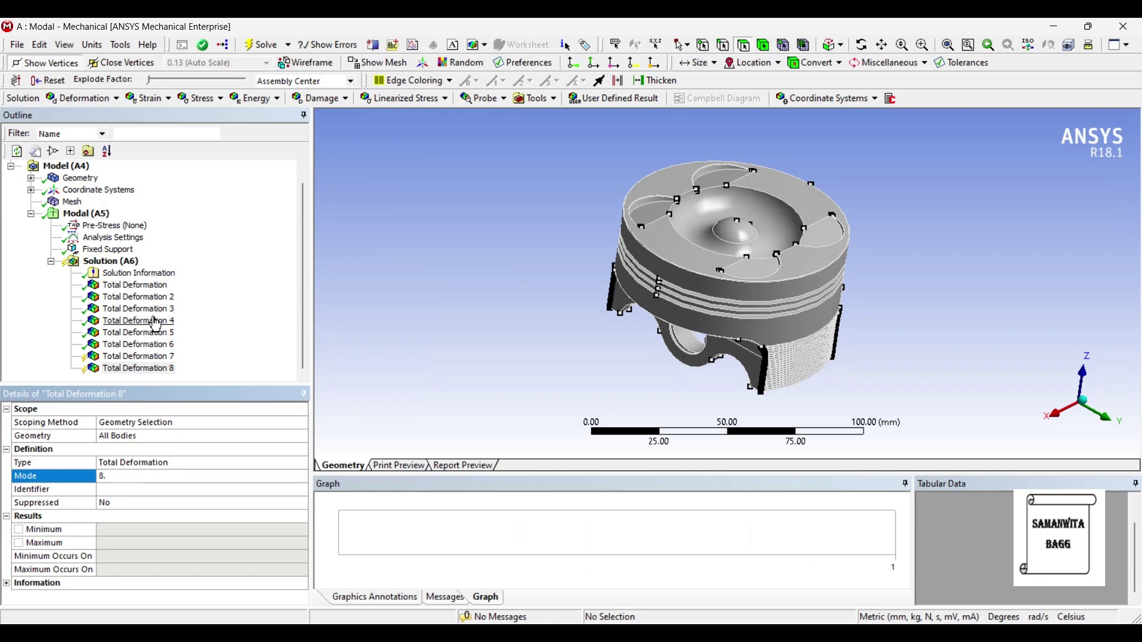
Add a ninth Total Deformation result set to mode 9.
{"action": "right_click", "coordinate": [135, 262]}
{"action": "mouse_move", "coordinate": [157, 280]}
{"action": "mouse_move", "coordinate": [359, 277]}
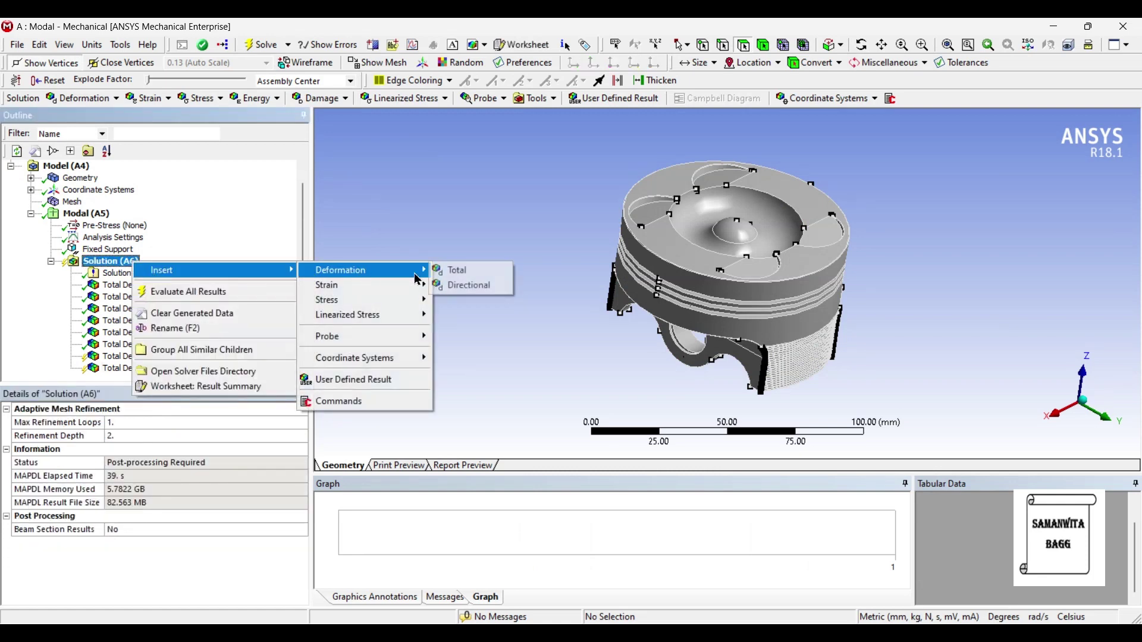
{"action": "left_click", "coordinate": [445, 273]}
{"action": "left_click", "coordinate": [113, 478]}
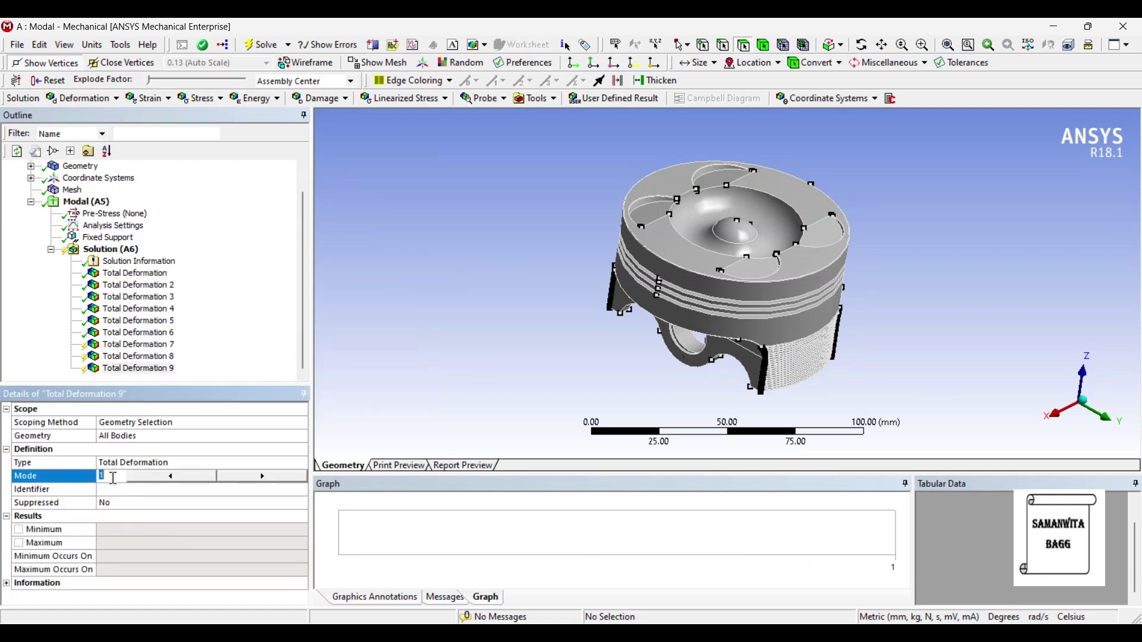
{"action": "key", "text": "Return"}
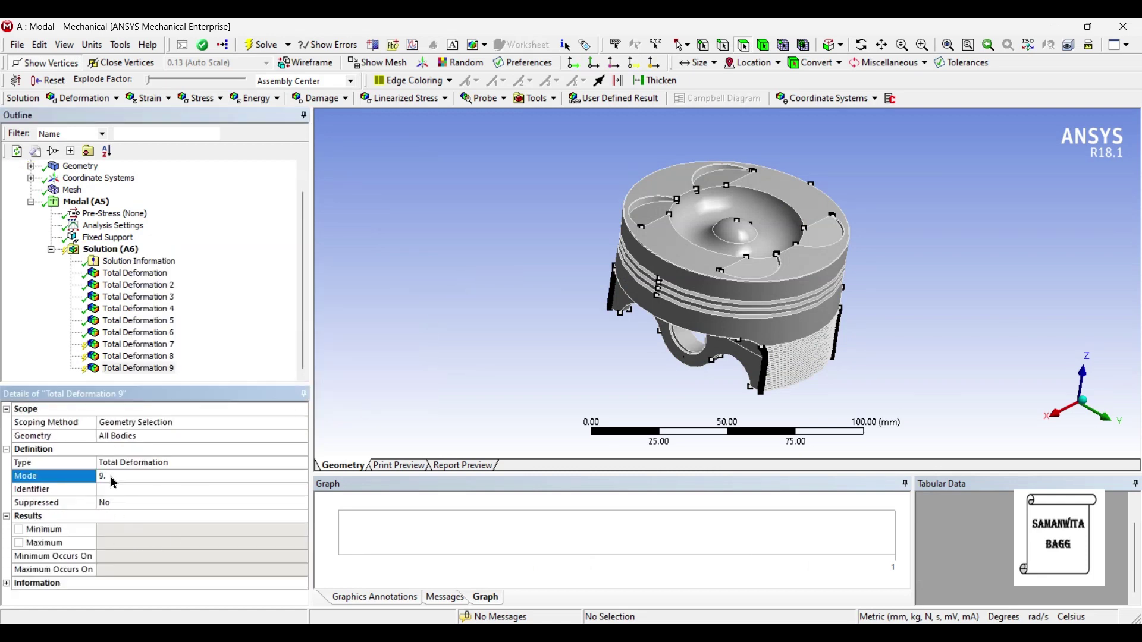
Add a tenth Total Deformation result with mode set to 10.
{"action": "right_click", "coordinate": [134, 254]}
{"action": "mouse_move", "coordinate": [143, 260]}
{"action": "mouse_move", "coordinate": [351, 260]}
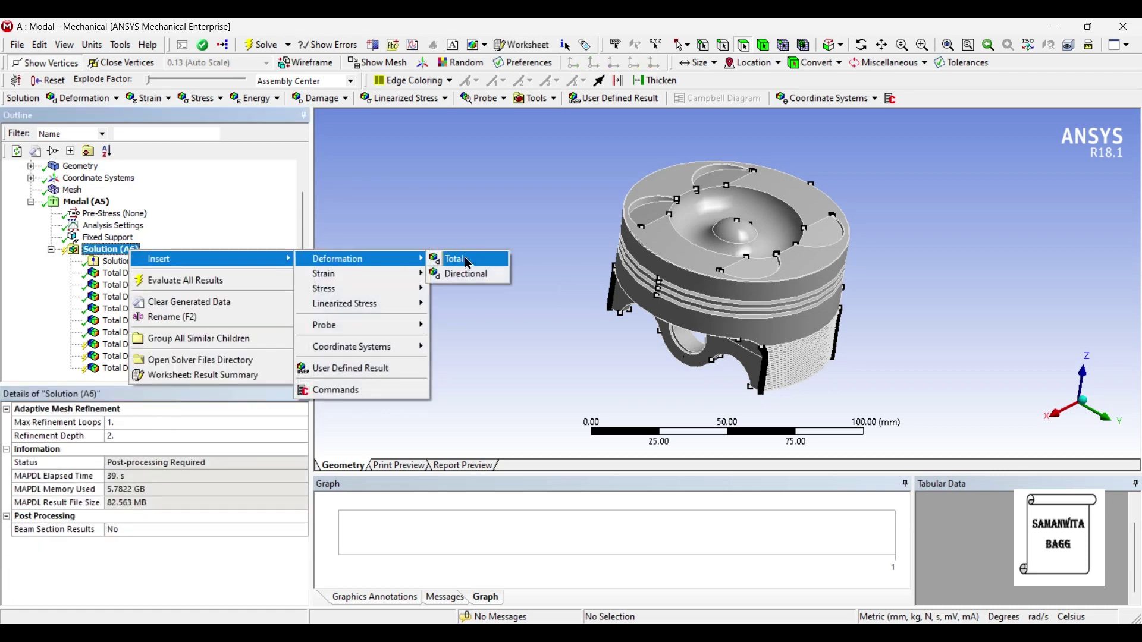
{"action": "left_click", "coordinate": [469, 264]}
{"action": "left_click", "coordinate": [109, 478]}
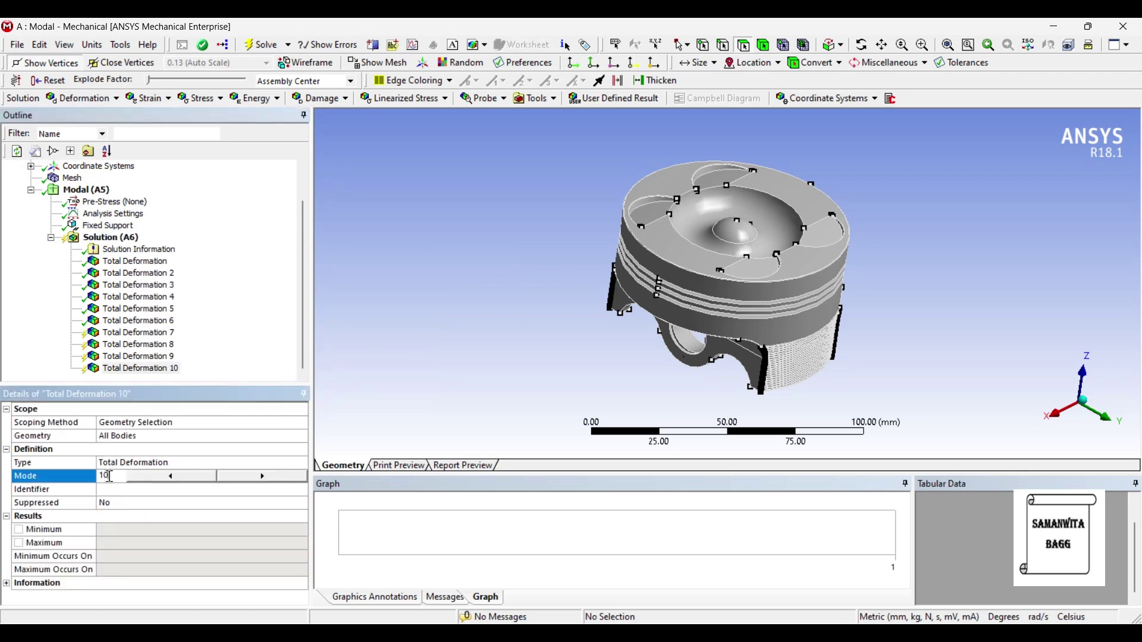
{"action": "type", "text": "10"}
{"action": "key", "text": "Return"}
{"action": "left_click", "coordinate": [110, 238]}
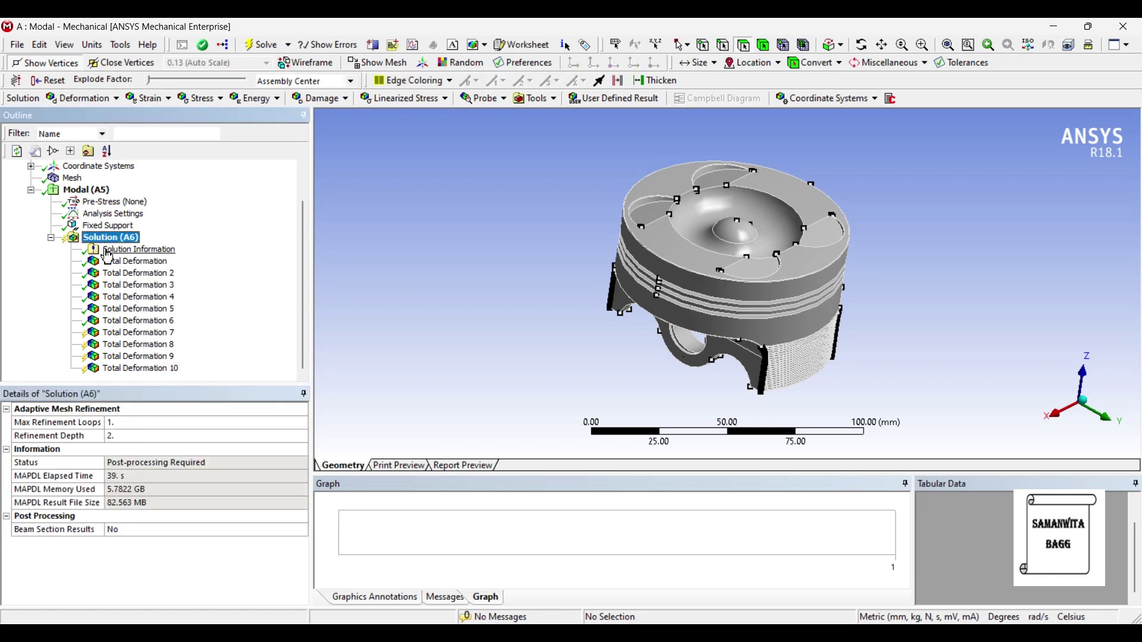
Solve the ten-mode analysis and display the mode 7 total deformation.
{"action": "left_click", "coordinate": [264, 45]}
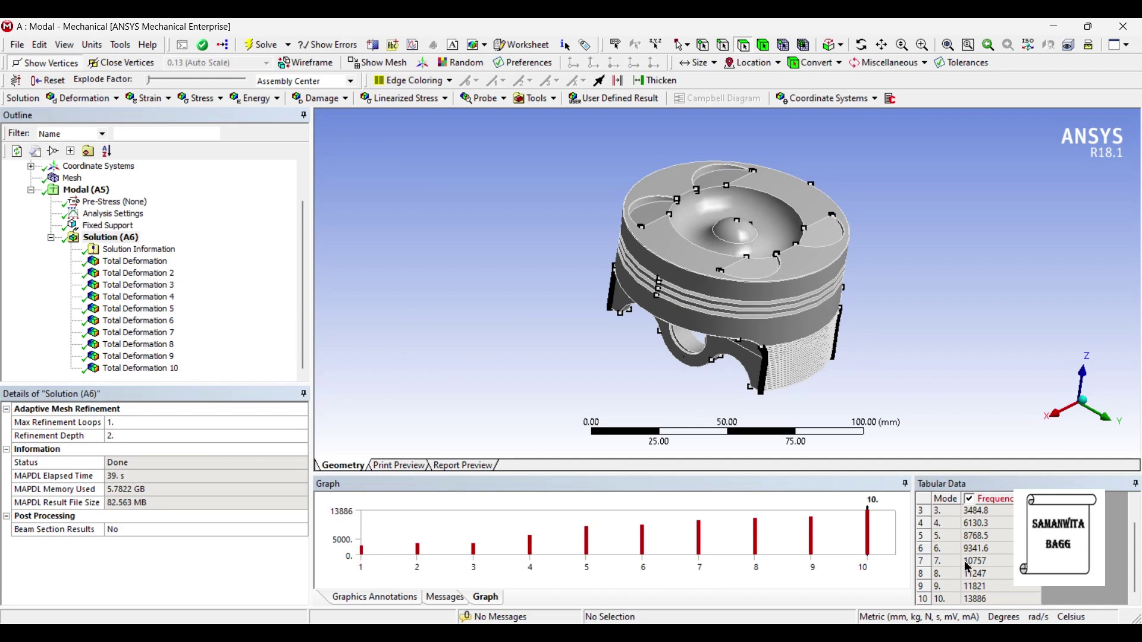
{"action": "left_click", "coordinate": [143, 333]}
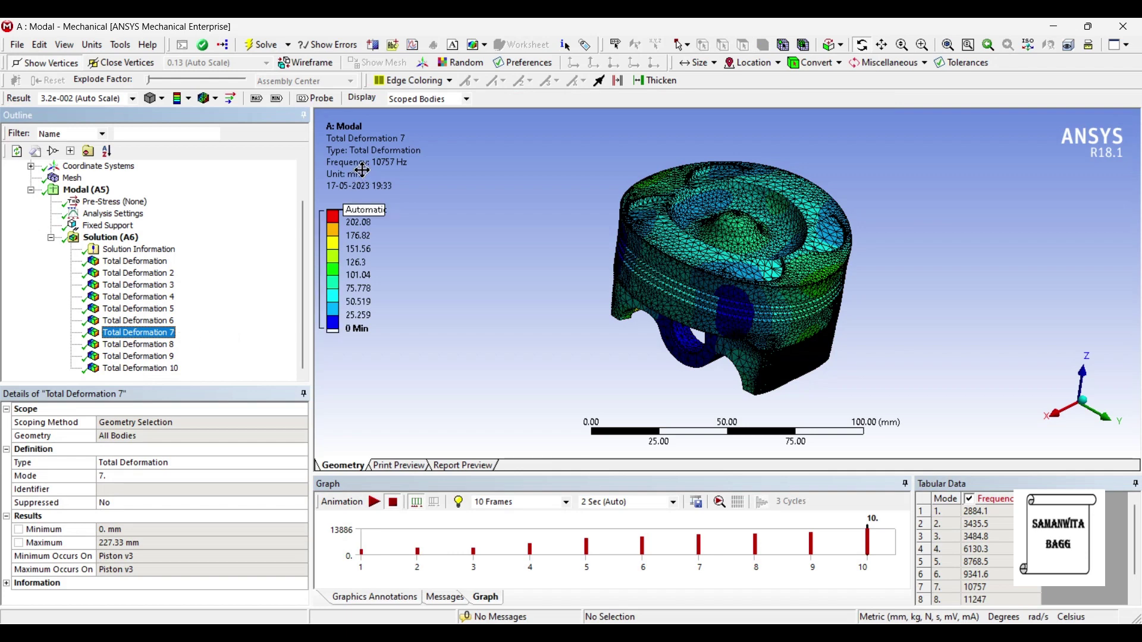
{"action": "scroll", "coordinate": [975, 553], "scroll_direction": "down", "scroll_amount": 1}
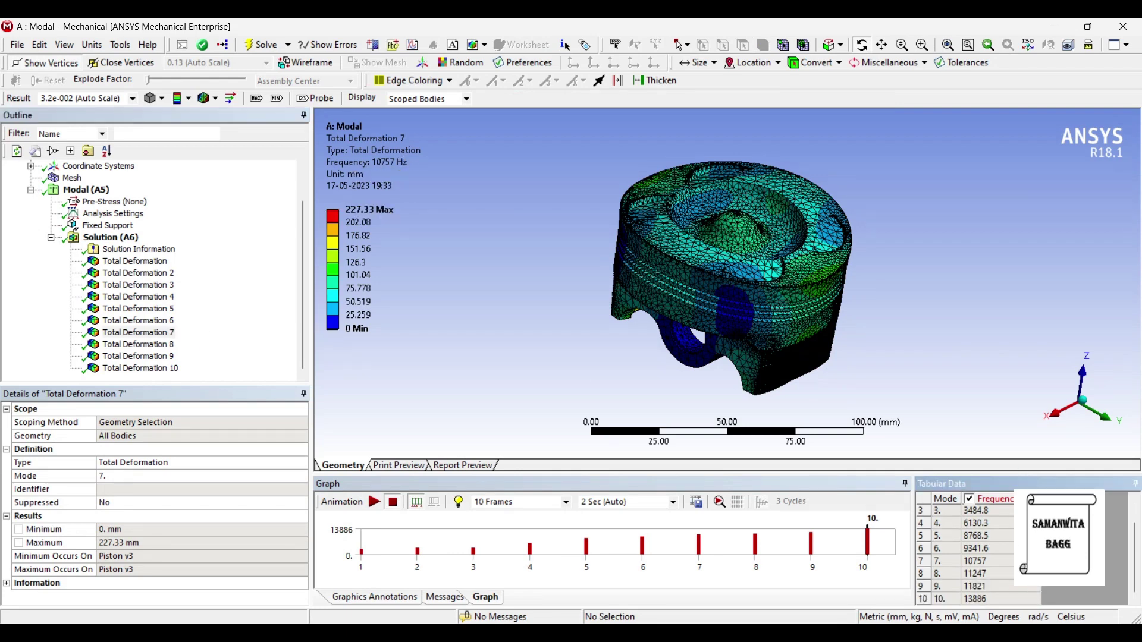
Animate mode 7, then show the mode 8 result at 11247 Hz.
{"action": "left_click", "coordinate": [376, 503]}
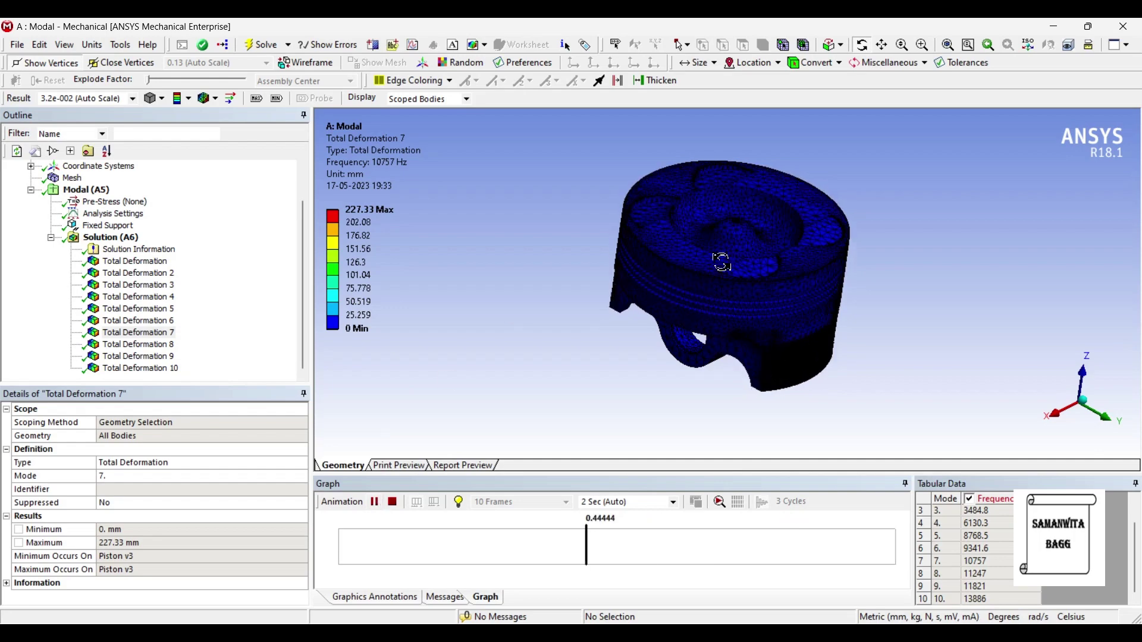
{"action": "left_click", "coordinate": [374, 502]}
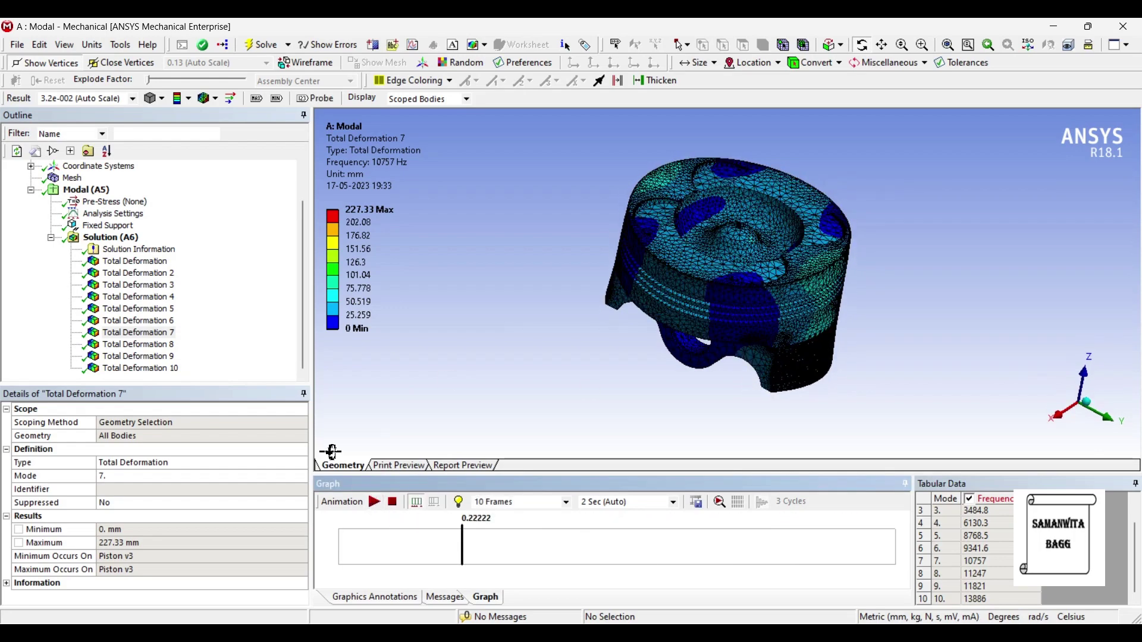
{"action": "left_click", "coordinate": [169, 346]}
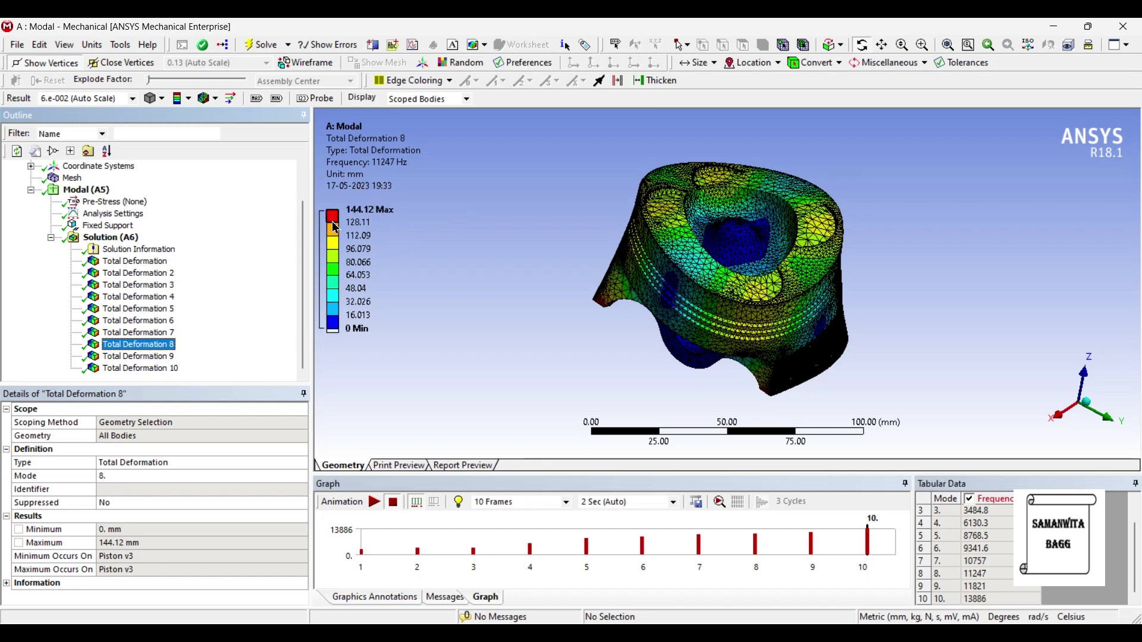
Animate the mode 8 total deformation, then display the mode 9 result at 11821 Hz.
{"action": "left_click", "coordinate": [384, 228]}
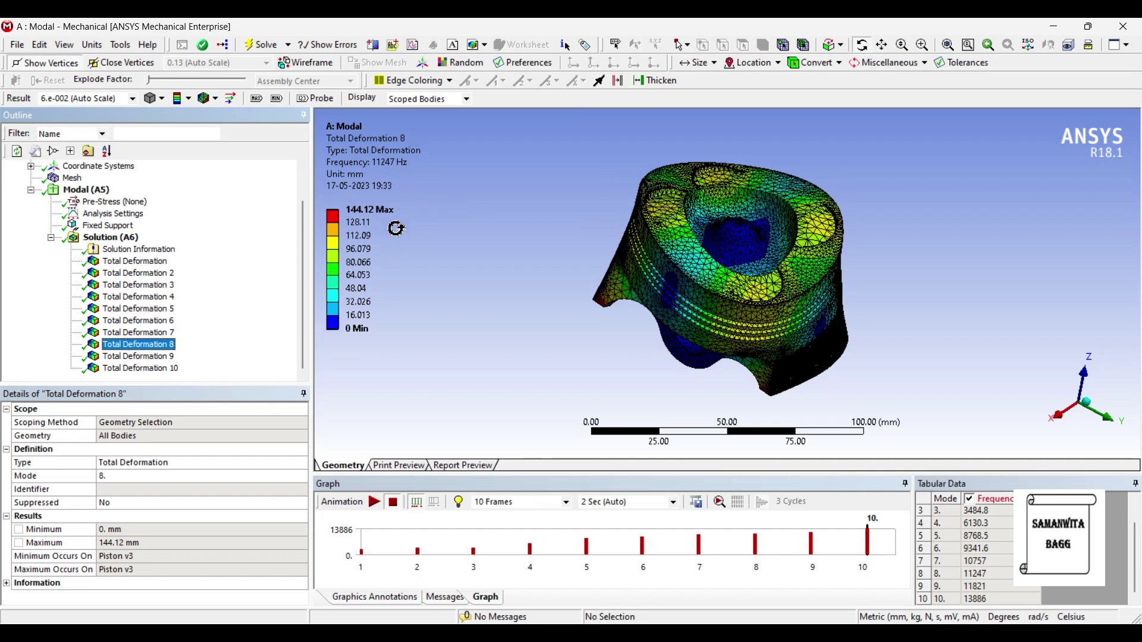
{"action": "mouse_move", "coordinate": [345, 257]}
{"action": "left_click", "coordinate": [159, 334]}
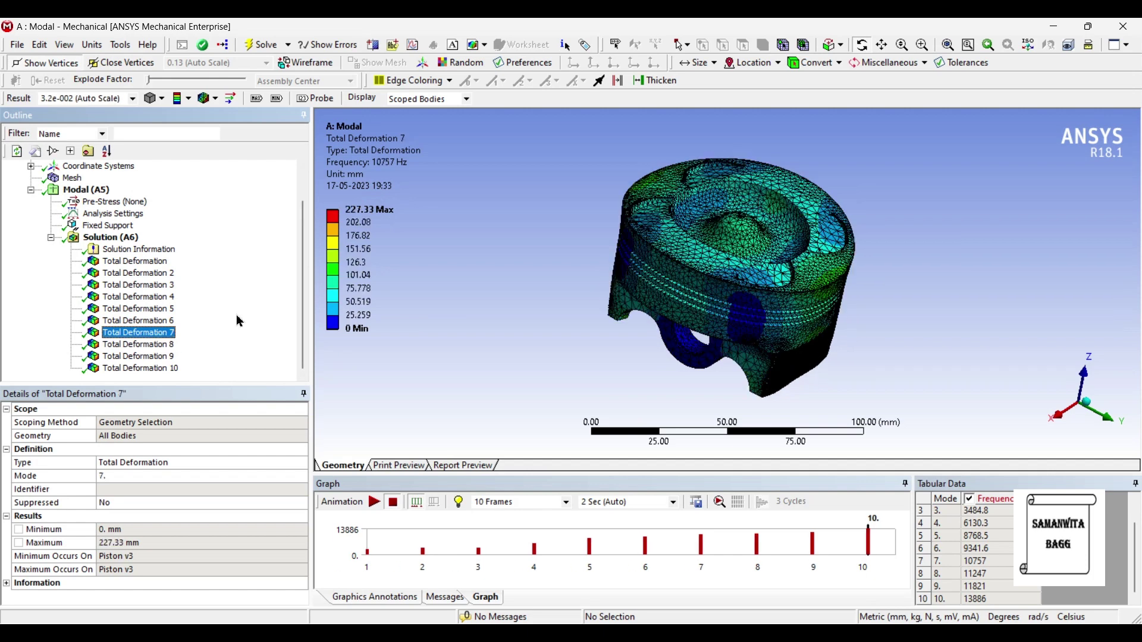
{"action": "mouse_move", "coordinate": [363, 225]}
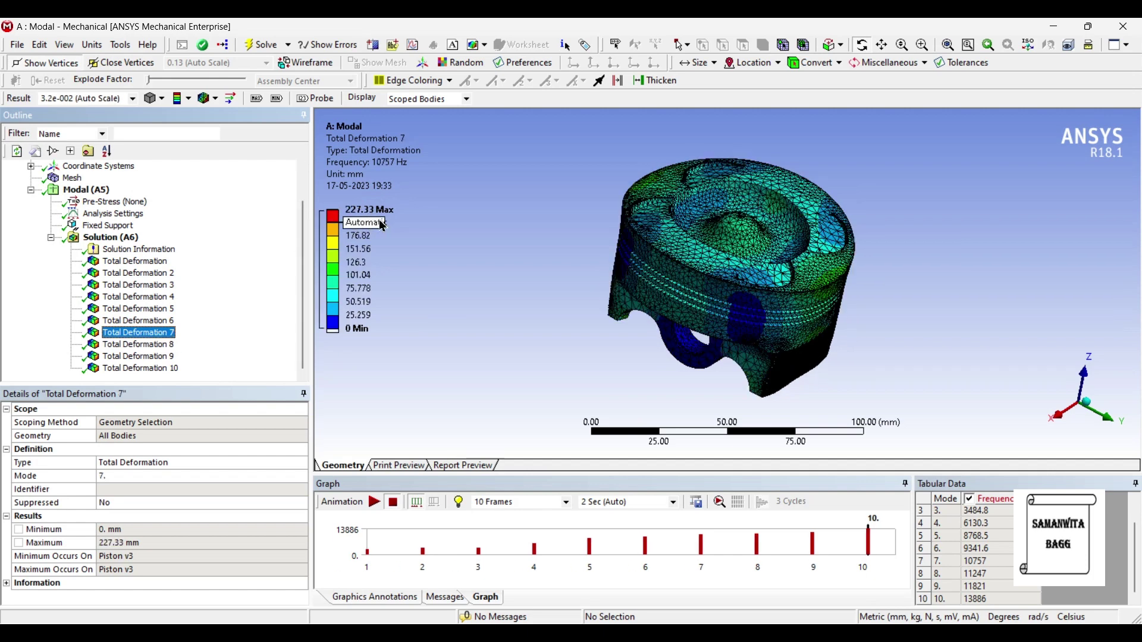
{"action": "left_click", "coordinate": [160, 345]}
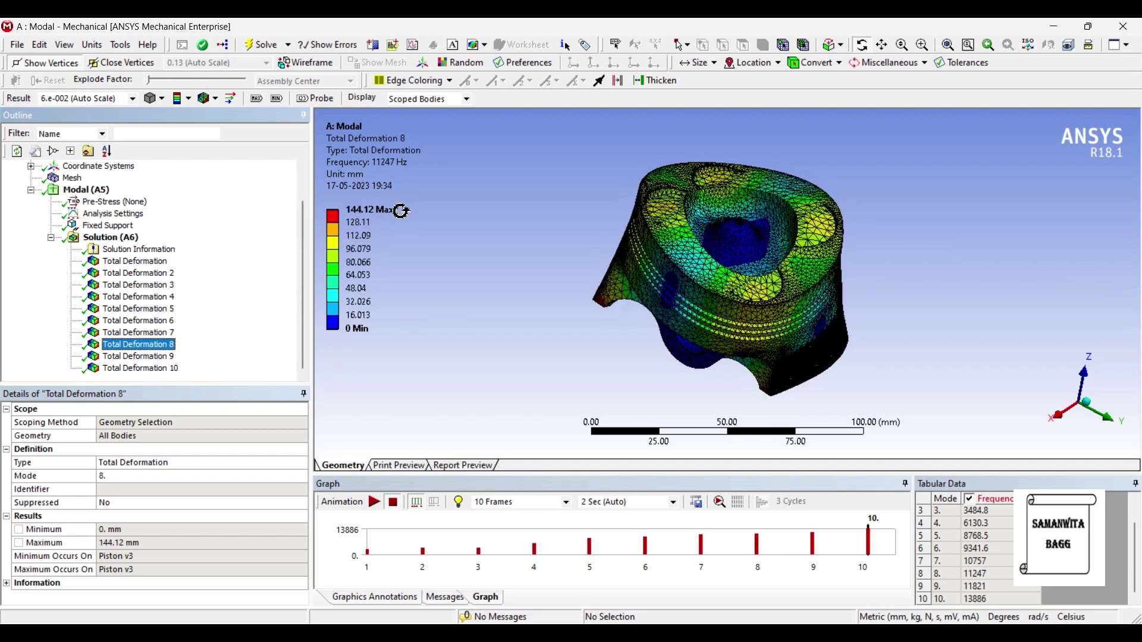
{"action": "left_click", "coordinate": [375, 502]}
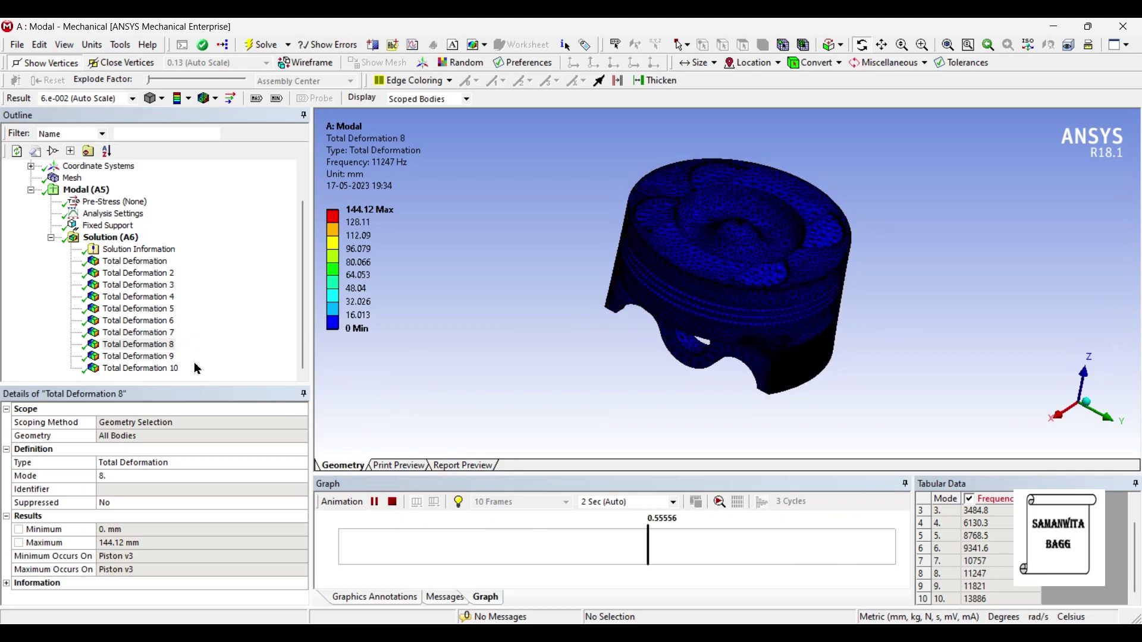
{"action": "left_click", "coordinate": [374, 502]}
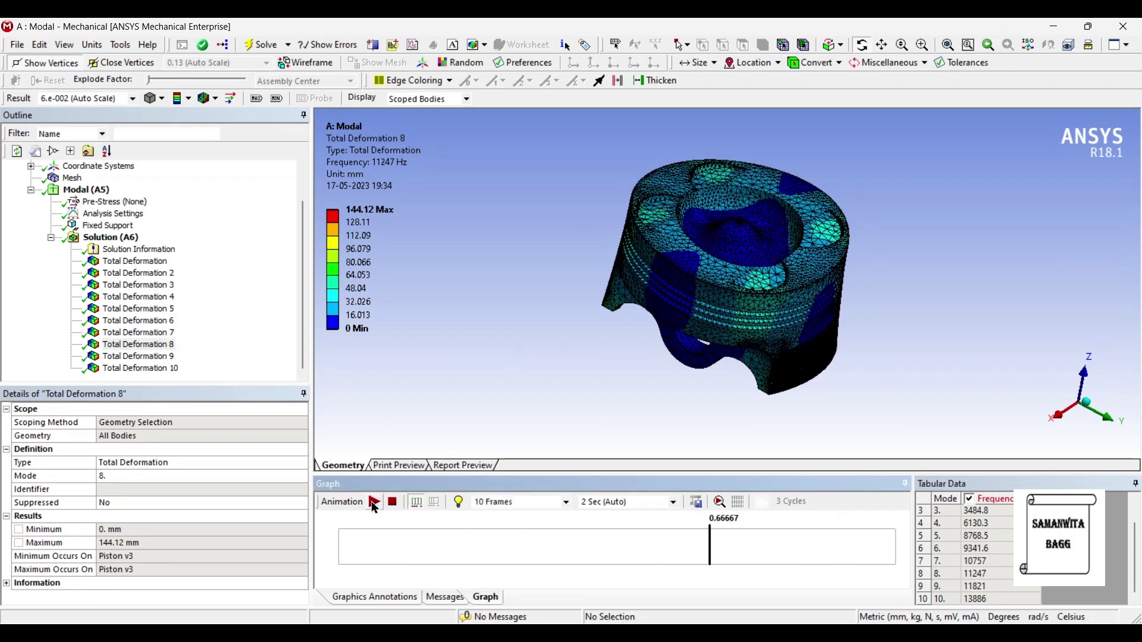
{"action": "left_click", "coordinate": [169, 357]}
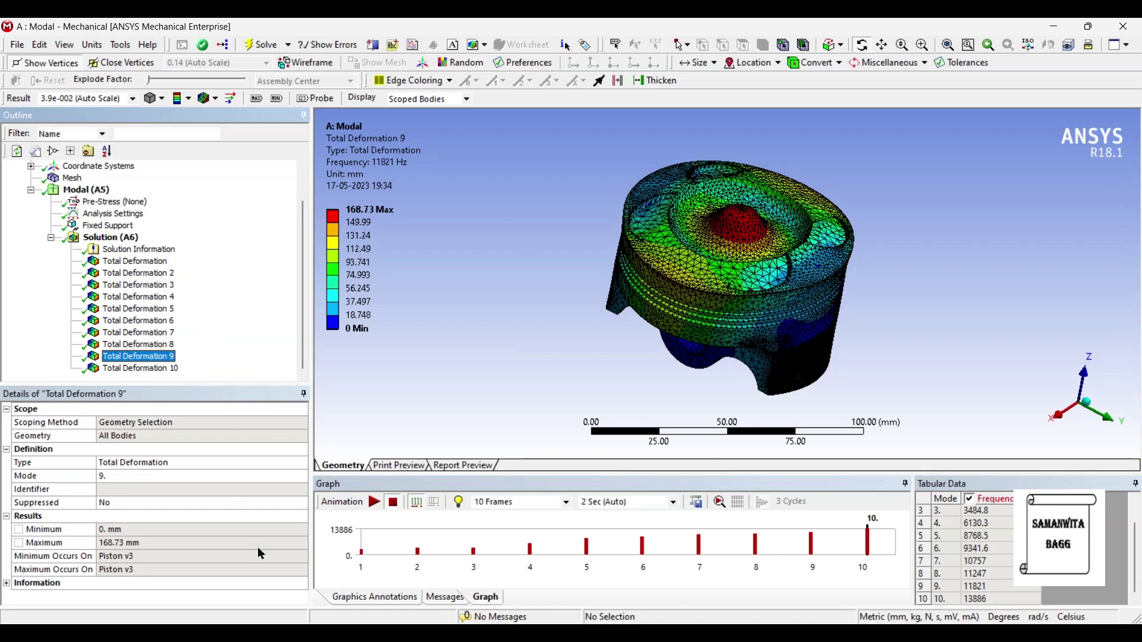
Play and then stop the mode 9 total deformation animation.
{"action": "left_click", "coordinate": [374, 503]}
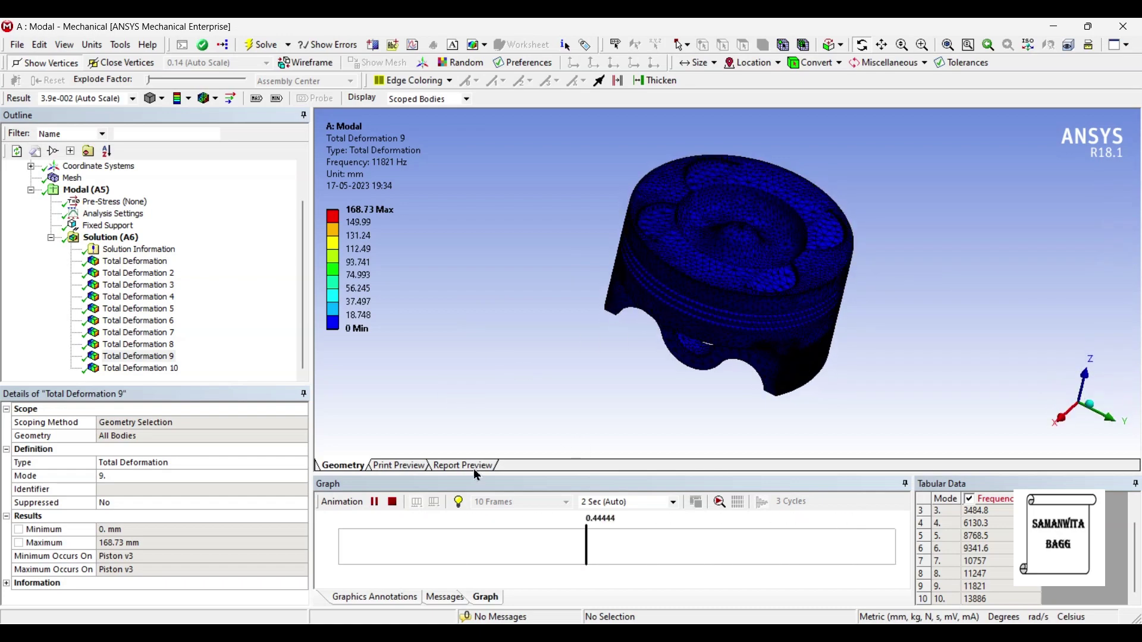
{"action": "left_click", "coordinate": [266, 464]}
Animate the mode 10 deformation at 13886 Hz and rotate the piston to a side view.
{"action": "left_click", "coordinate": [153, 369]}
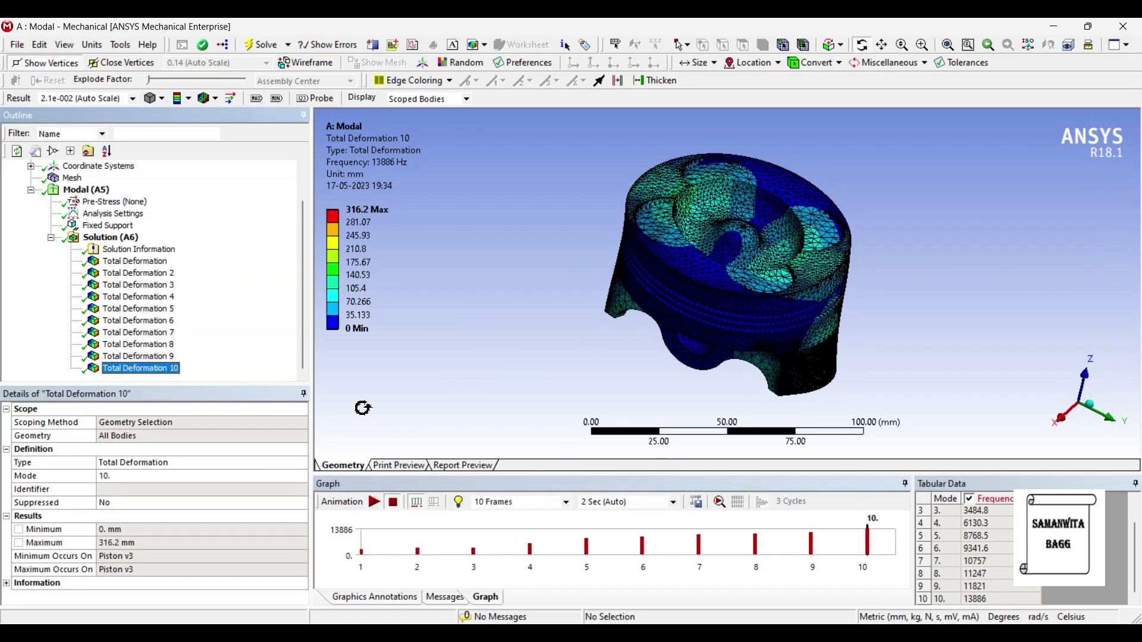
{"action": "left_click", "coordinate": [373, 502]}
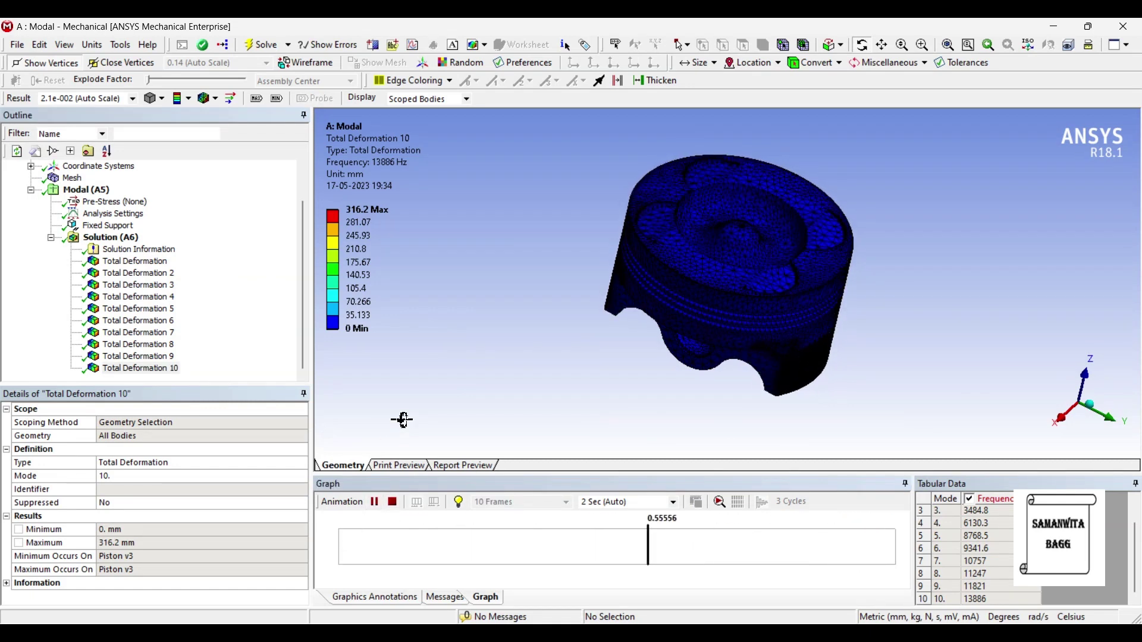
{"action": "middle_click_drag", "start_coordinate": [402, 420], "coordinate": [823, 369]}
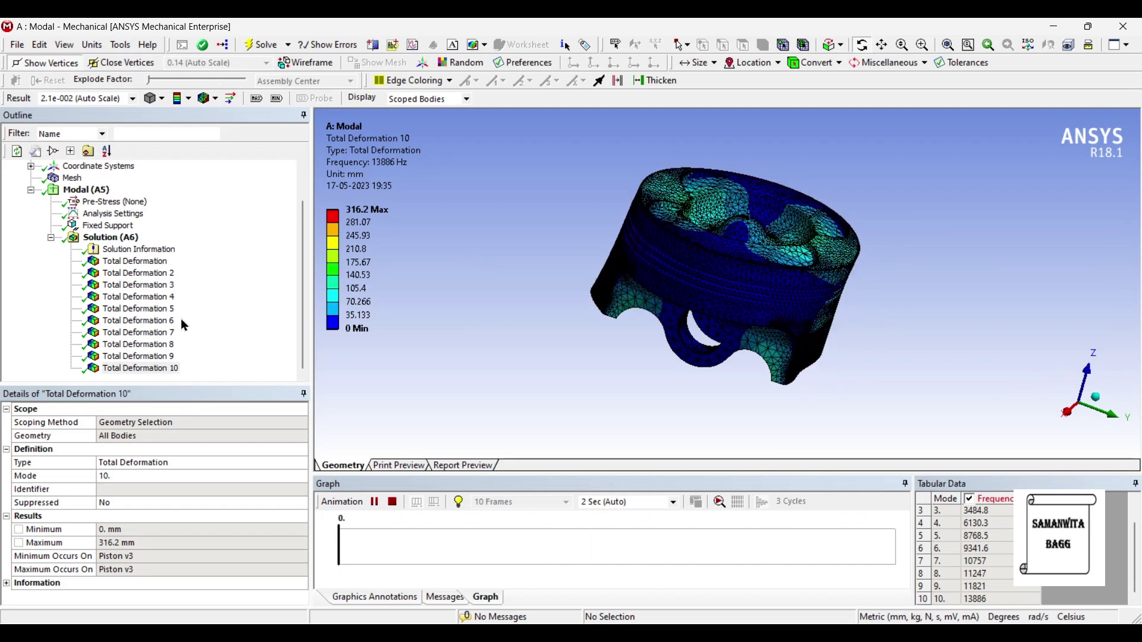
Display Total Deformation 6, the 9341.6 Hz mode with a 150.6 mm maximum.
{"action": "left_click", "coordinate": [154, 321]}
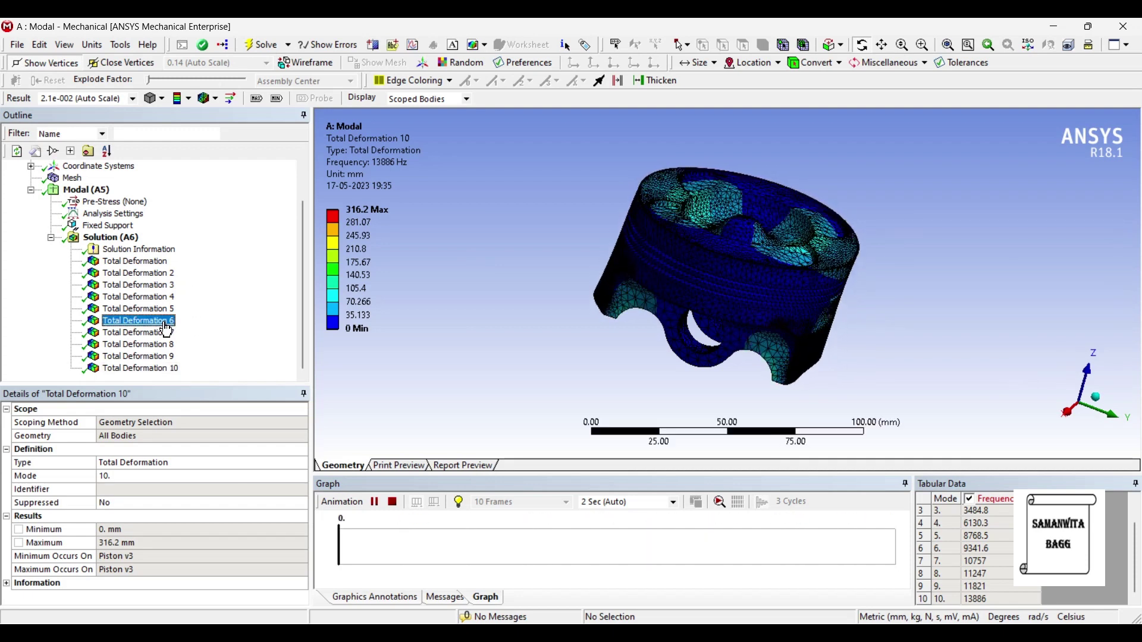